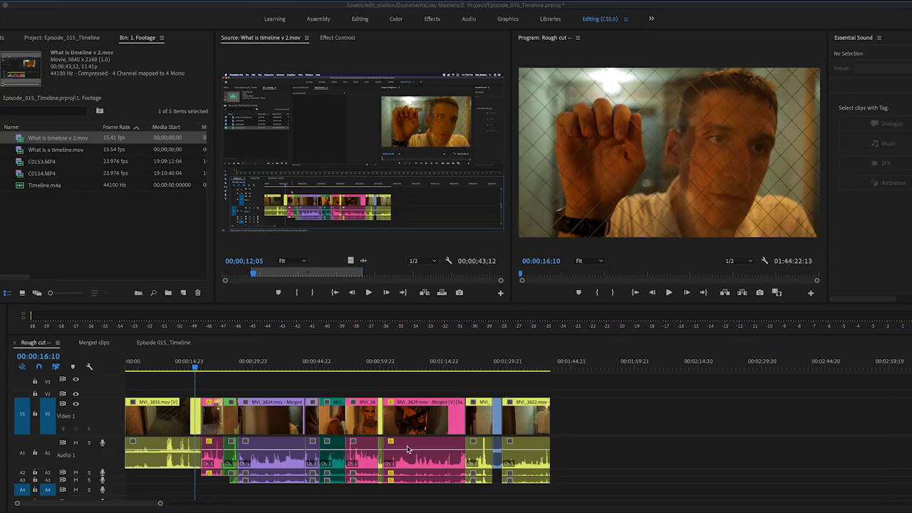
- Select each Rough cut clip in turn from MVI_3824 through MVI_3822, then deselect
{"action": "left_click", "coordinate": [296, 419]}
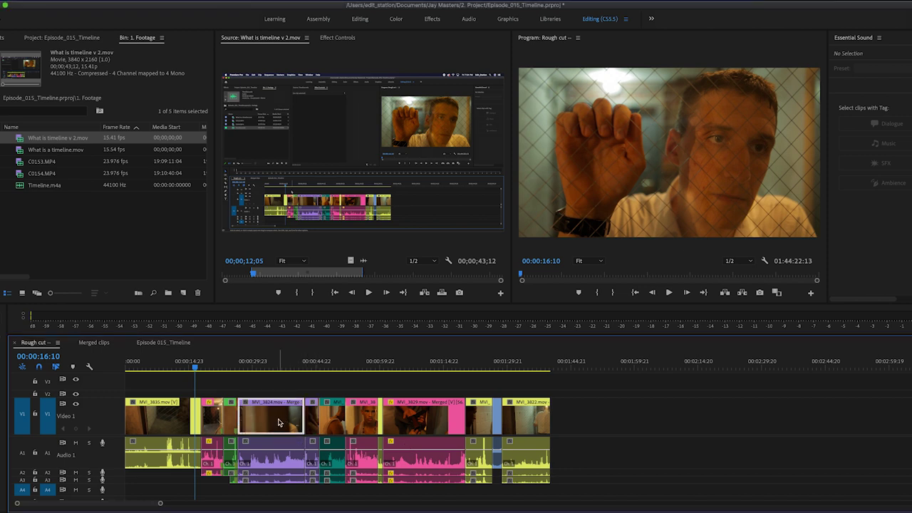
{"action": "left_click", "coordinate": [331, 417]}
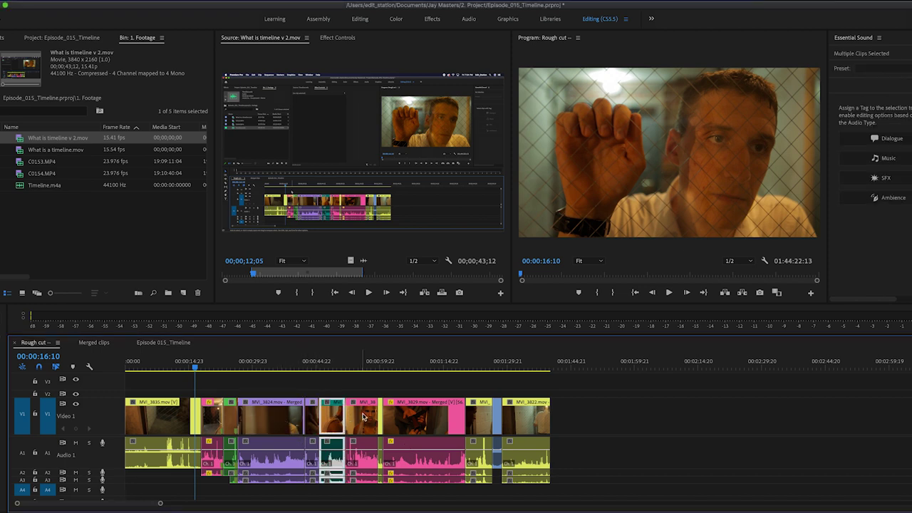
{"action": "left_click", "coordinate": [363, 418]}
{"action": "left_click", "coordinate": [406, 419]}
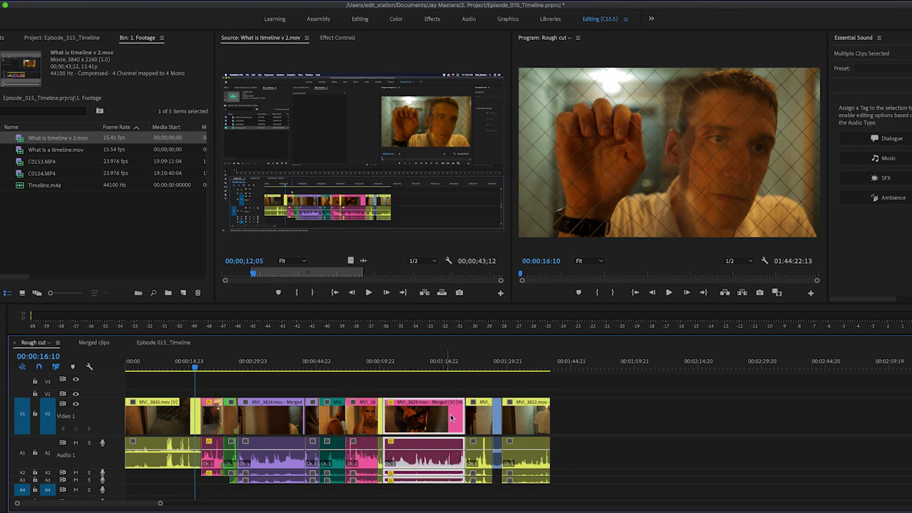
{"action": "left_click", "coordinate": [479, 417]}
{"action": "left_click", "coordinate": [511, 416]}
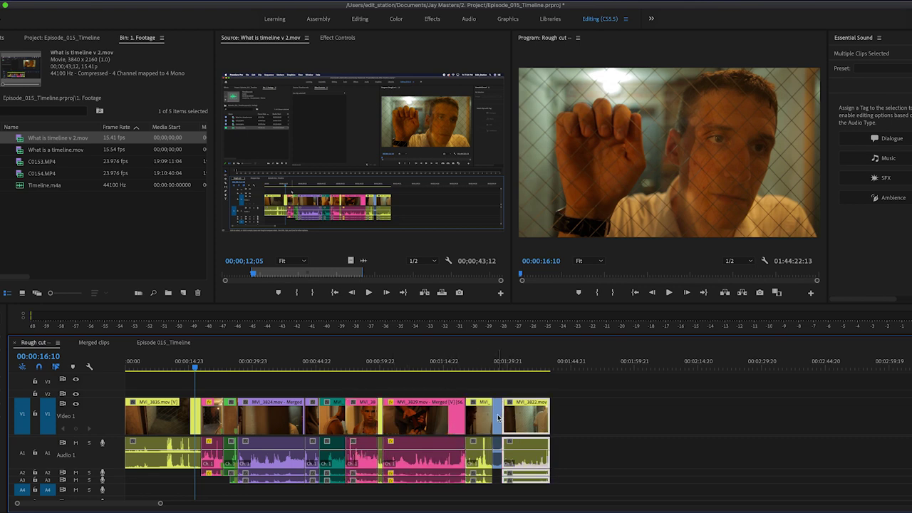
{"action": "left_click", "coordinate": [497, 417]}
- Select MVI_3824, the clips before it back to MVI_3835, then the teal clip and MVI_3822
{"action": "left_click", "coordinate": [292, 426]}
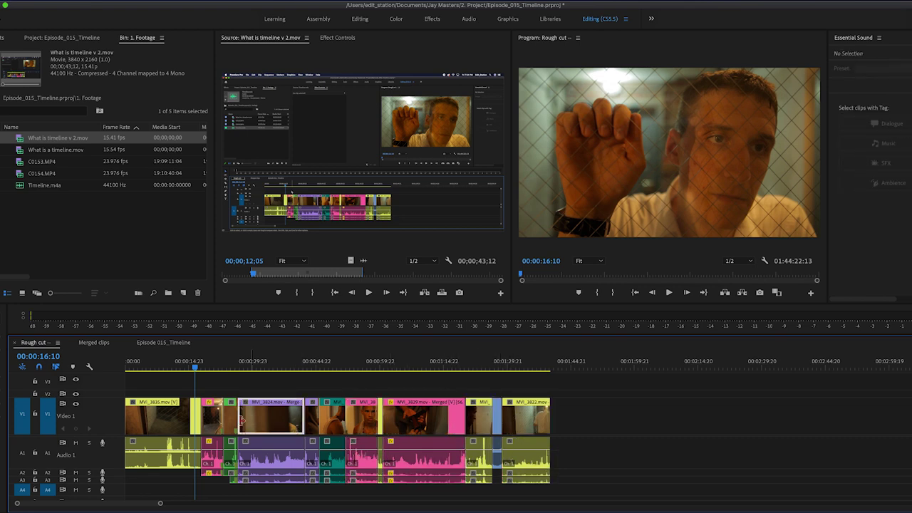
{"action": "left_click", "coordinate": [230, 423]}
{"action": "left_click", "coordinate": [204, 419]}
{"action": "left_click", "coordinate": [196, 421]}
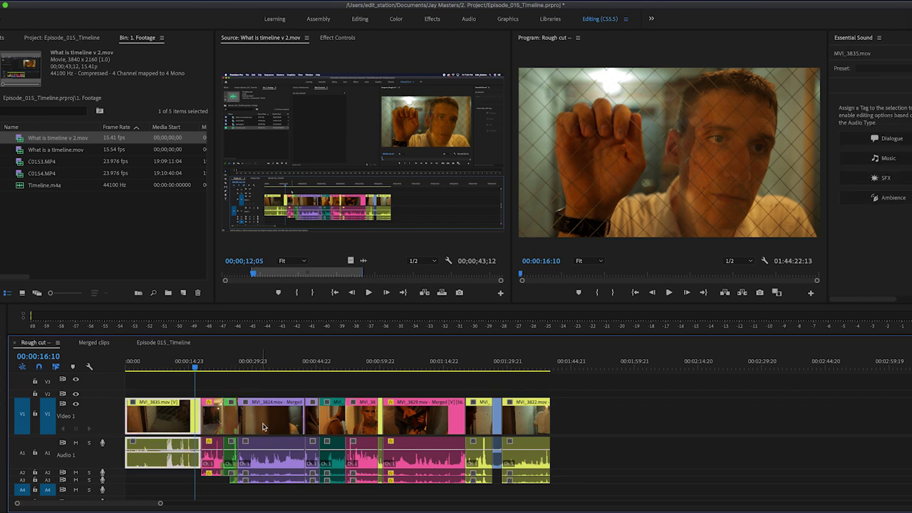
{"action": "left_click", "coordinate": [267, 426]}
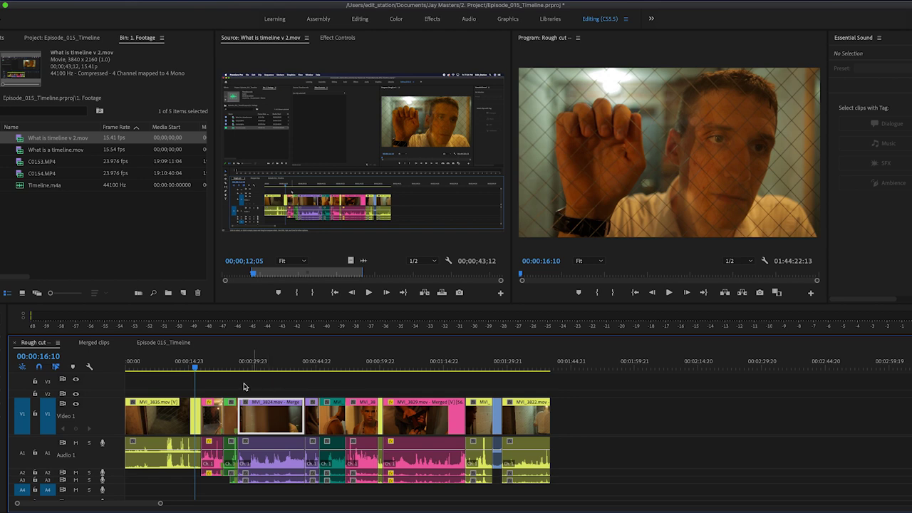
{"action": "left_click", "coordinate": [168, 417]}
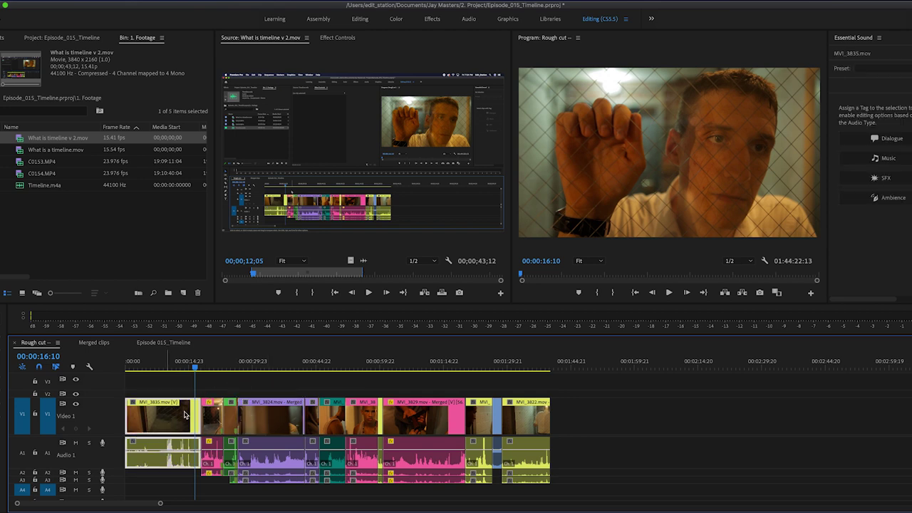
{"action": "left_click", "coordinate": [332, 420]}
{"action": "left_click", "coordinate": [531, 425]}
- Move the playhead near the start, load MVI_3835 into the source monitor, and select C0154.MP4
{"action": "mouse_move", "coordinate": [156, 369]}
{"action": "left_mouse_down"}
{"action": "mouse_move", "coordinate": [136, 366]}
{"action": "mouse_move", "coordinate": [404, 378]}
{"action": "mouse_move", "coordinate": [133, 366]}
{"action": "mouse_move", "coordinate": [164, 368]}
{"action": "left_mouse_up"}
{"action": "double_click", "coordinate": [164, 417]}
{"action": "left_click", "coordinate": [274, 89]}
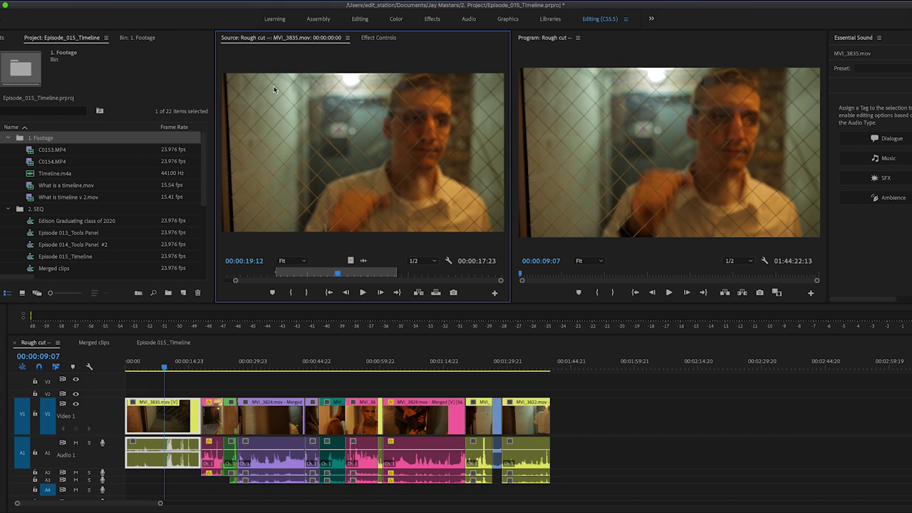
{"action": "left_click", "coordinate": [100, 160]}
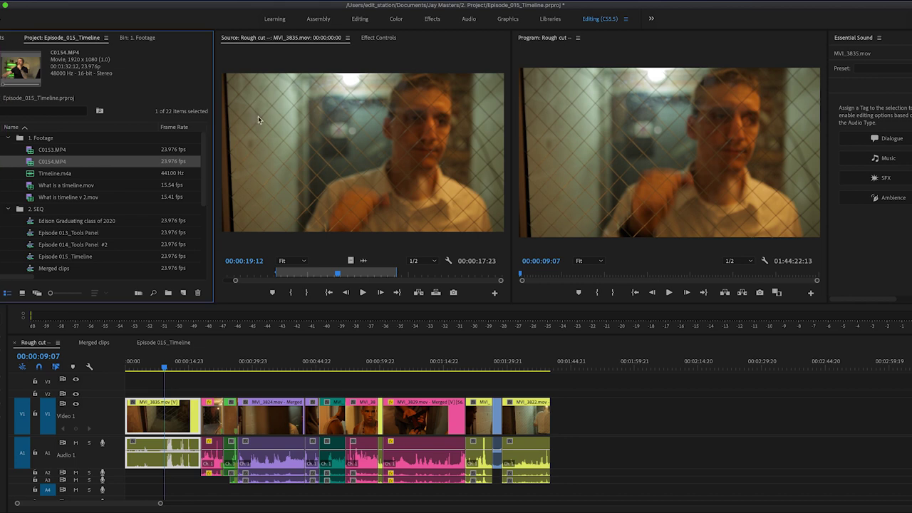
{"action": "left_click", "coordinate": [316, 107]}
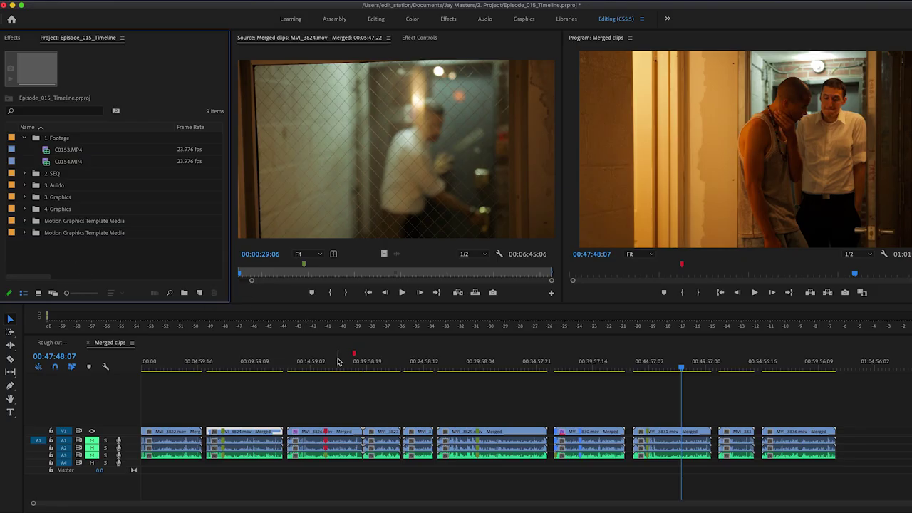
{"action": "left_click", "coordinate": [89, 1]}
{"action": "mouse_move", "coordinate": [94, 10]}
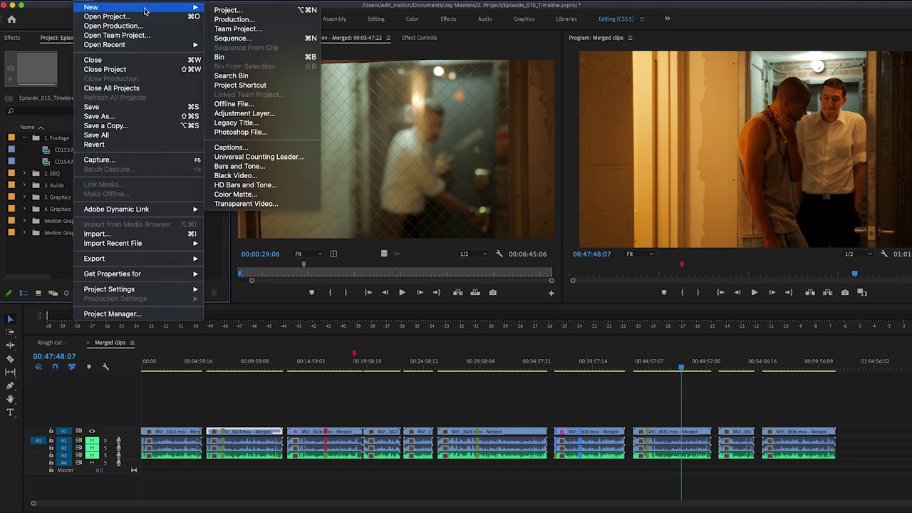
{"action": "left_click", "coordinate": [227, 10]}
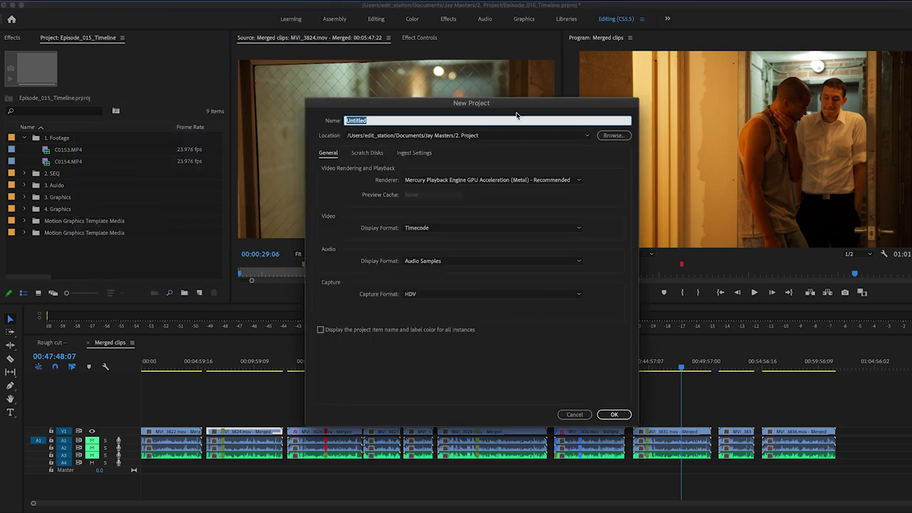
{"action": "left_click", "coordinate": [394, 126]}
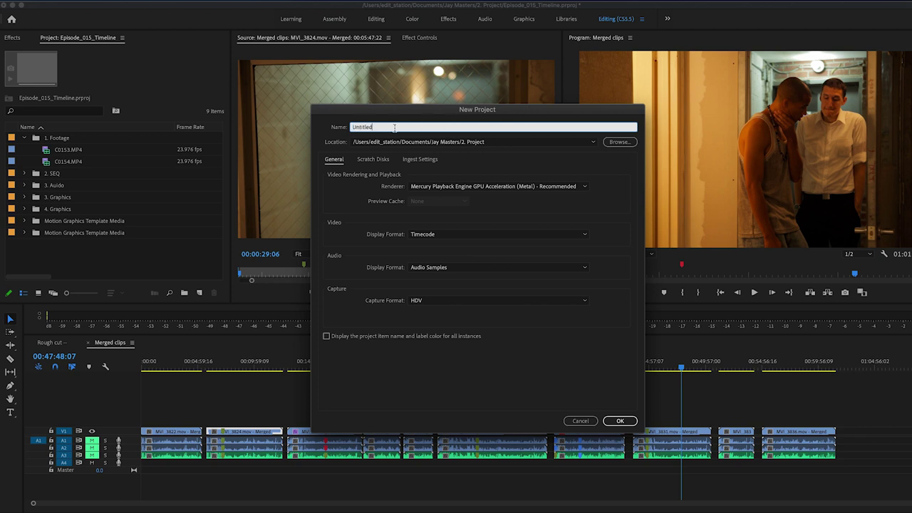
{"action": "left_click_drag", "start_coordinate": [394, 127], "coordinate": [347, 127]}
{"action": "left_click", "coordinate": [582, 421]}
{"action": "left_click", "coordinate": [85, 0]}
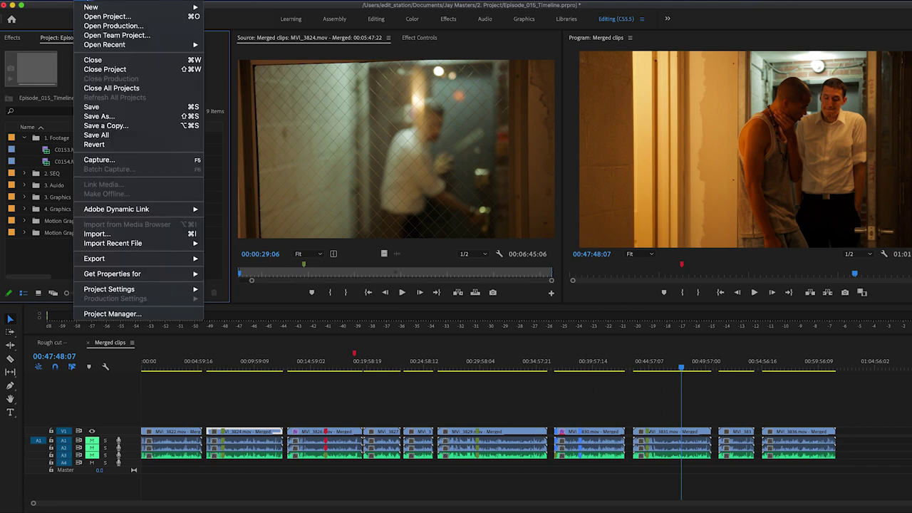
{"action": "mouse_move", "coordinate": [95, 7]}
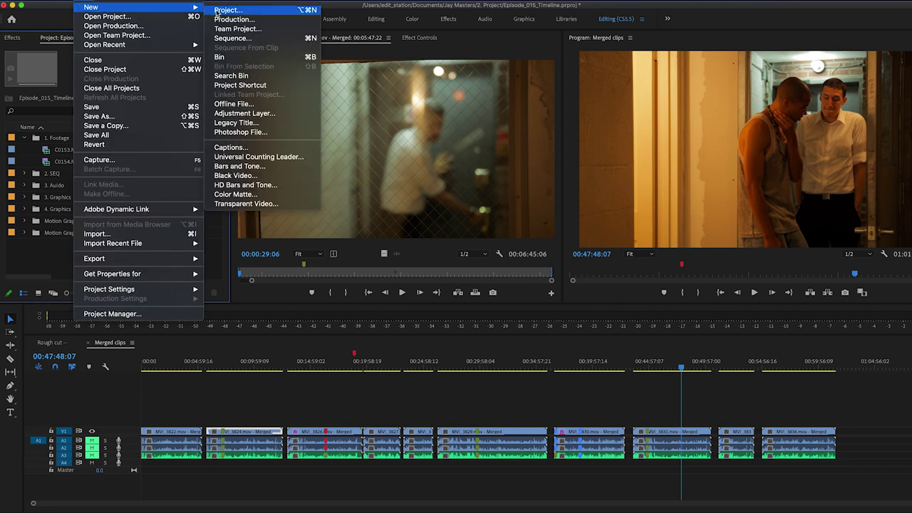
- Create a new sequence named 'Test' using the ARRI 2880p 30 preset
{"action": "left_click", "coordinate": [233, 38]}
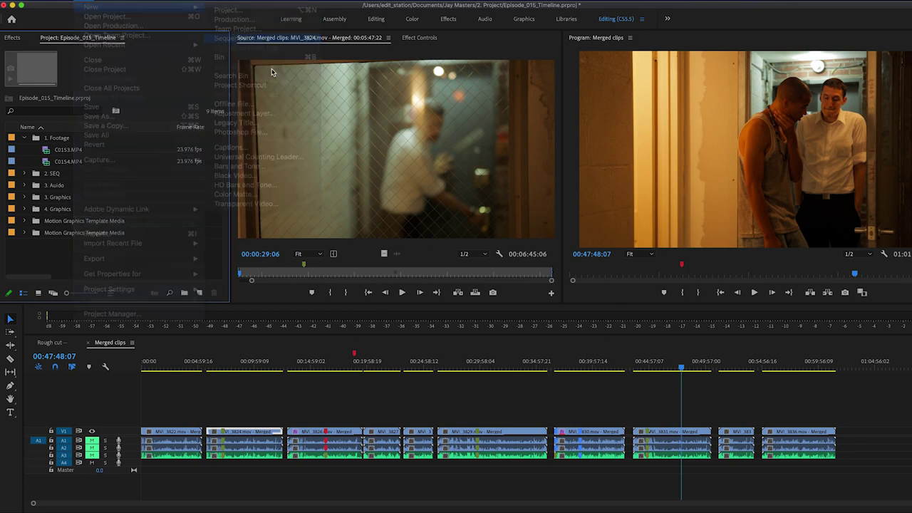
{"action": "left_click_drag", "start_coordinate": [473, 93], "coordinate": [473, 108]}
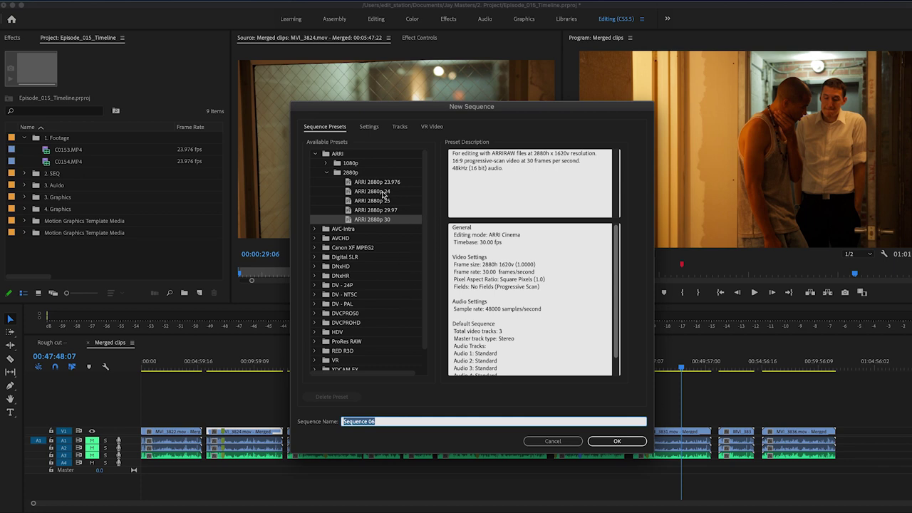
{"action": "scroll", "coordinate": [372, 295], "scroll_direction": "down", "scroll_amount": 2}
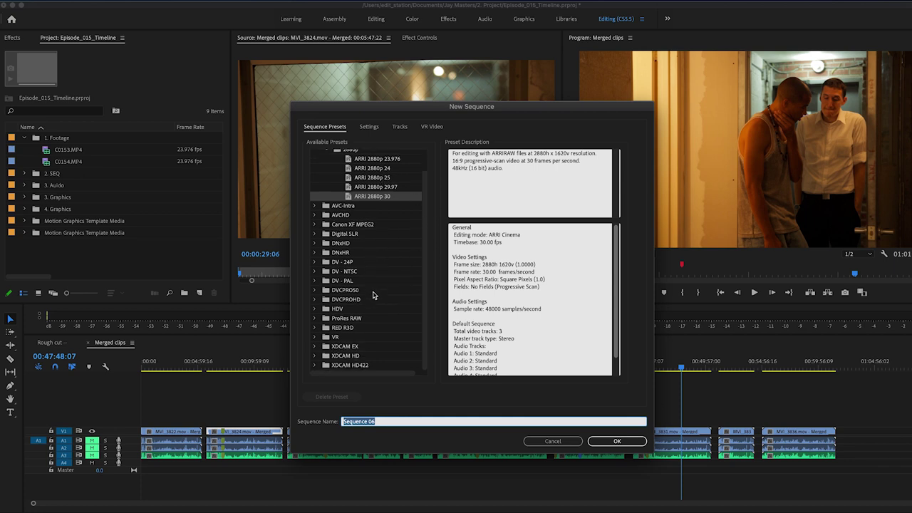
{"action": "scroll", "coordinate": [373, 295], "scroll_direction": "up", "scroll_amount": 2}
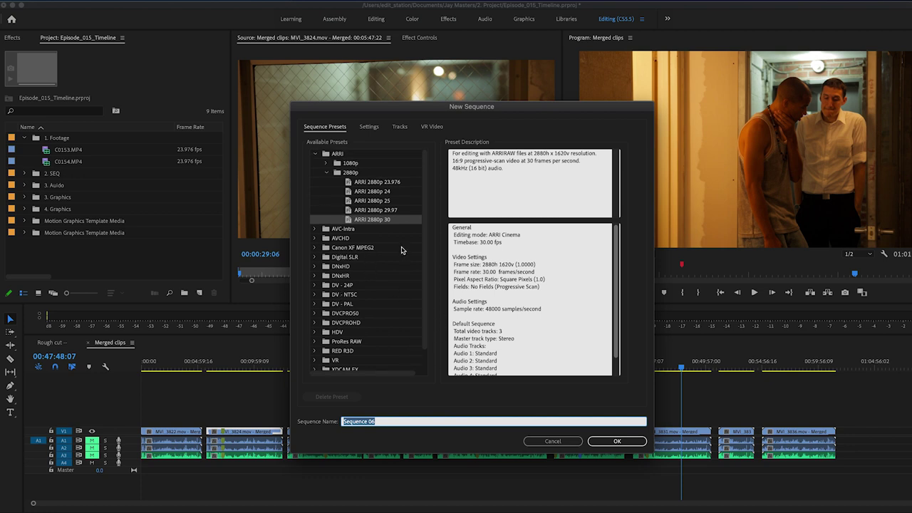
{"action": "scroll", "coordinate": [401, 250], "scroll_direction": "down", "scroll_amount": 1}
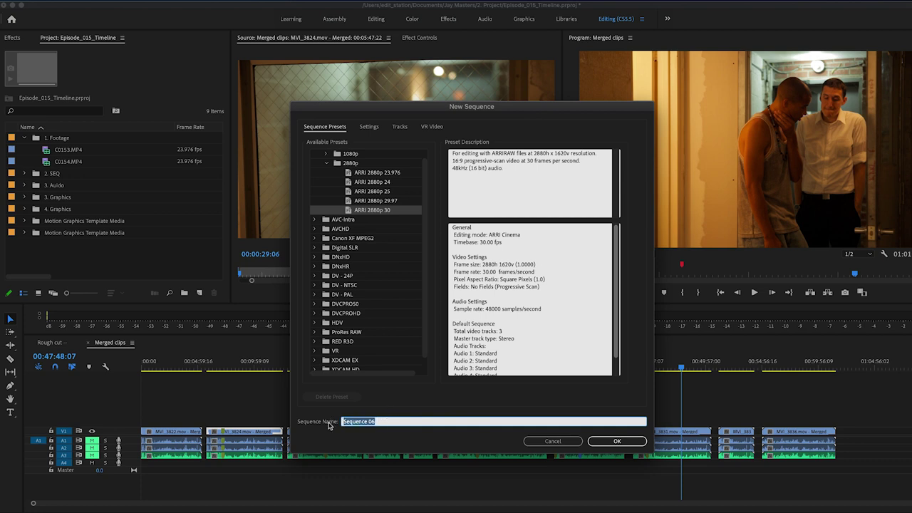
{"action": "type", "text": "Test"}
{"action": "left_click", "coordinate": [373, 212]}
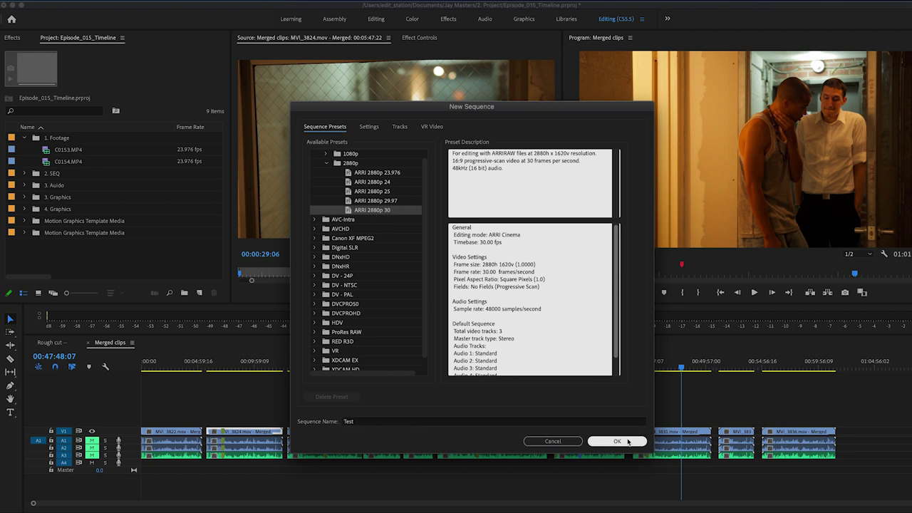
{"action": "left_click", "coordinate": [630, 441]}
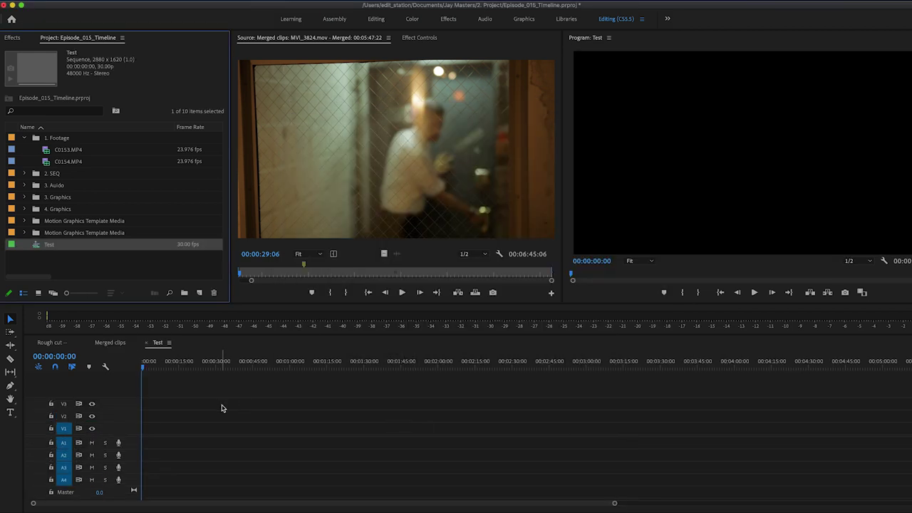
- Insert MVI_3824.mov - Merged into Test, match its sequence settings, and park the playhead at 00:00:31:14
{"action": "left_click", "coordinate": [376, 171]}
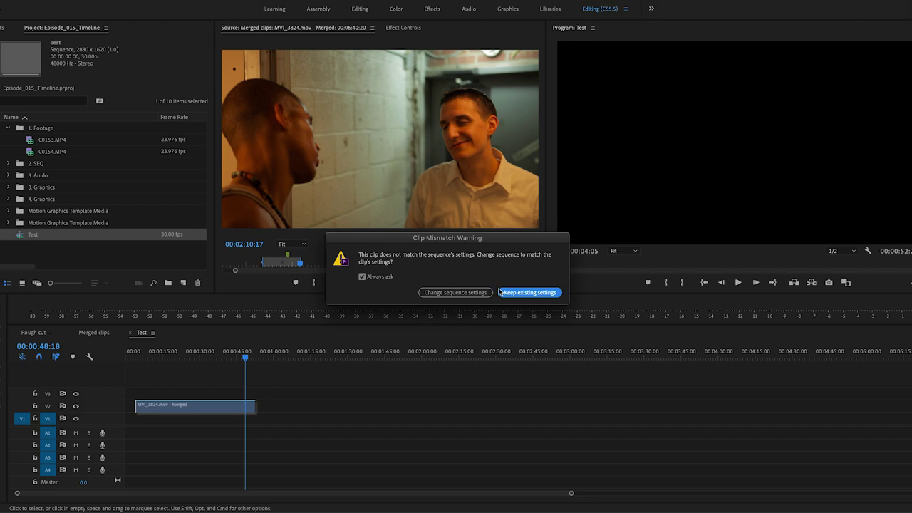
{"action": "left_click", "coordinate": [453, 293]}
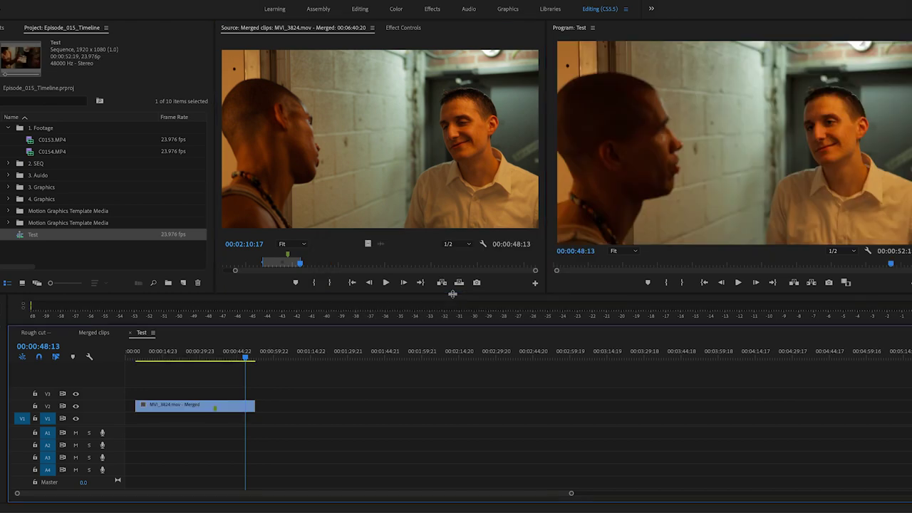
{"action": "left_click", "coordinate": [205, 360]}
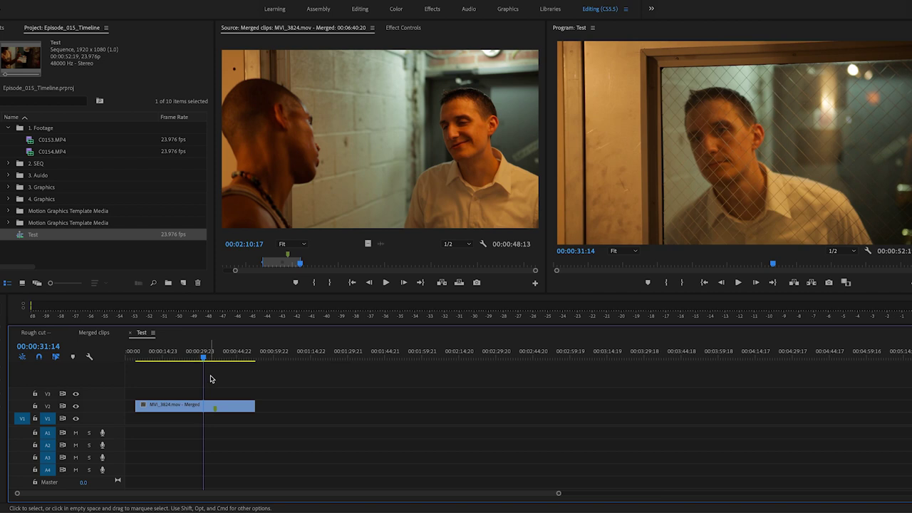
{"action": "left_click", "coordinate": [208, 408]}
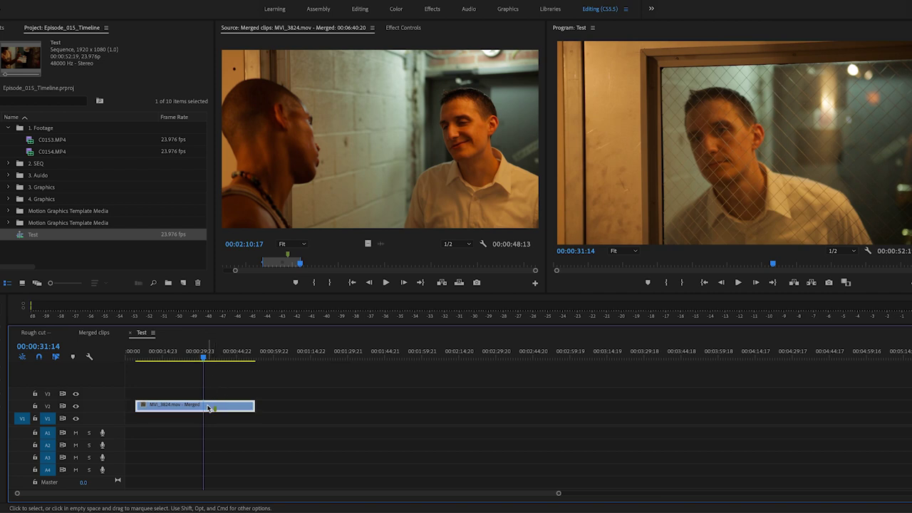
{"action": "left_click", "coordinate": [269, 391]}
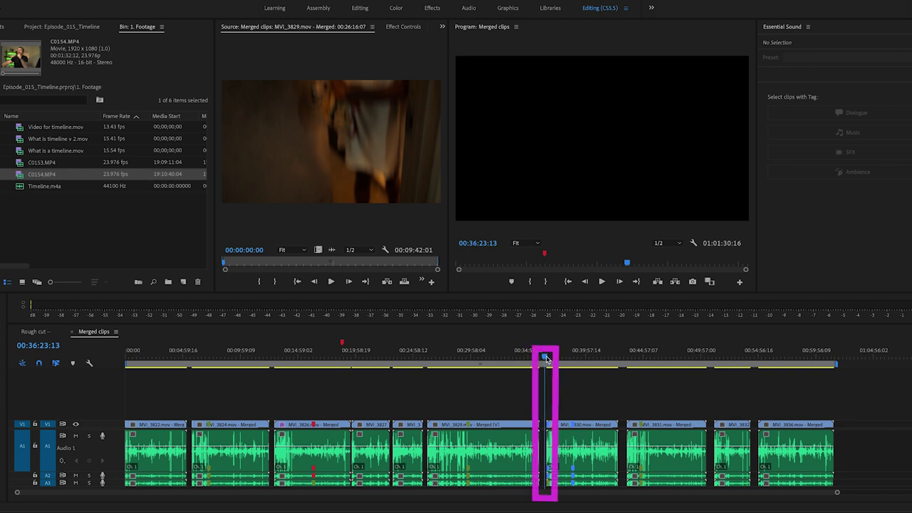
- Scrub the playhead forward through the Merged clips sequence to 00:40:01:22
{"action": "left_click_drag", "start_coordinate": [546, 358], "coordinate": [571, 358]}
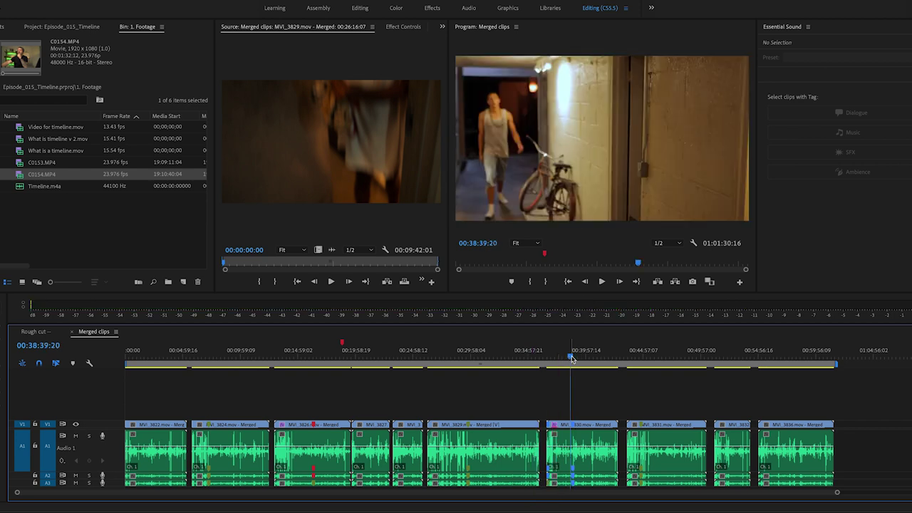
{"action": "left_click_drag", "start_coordinate": [572, 358], "coordinate": [579, 358]}
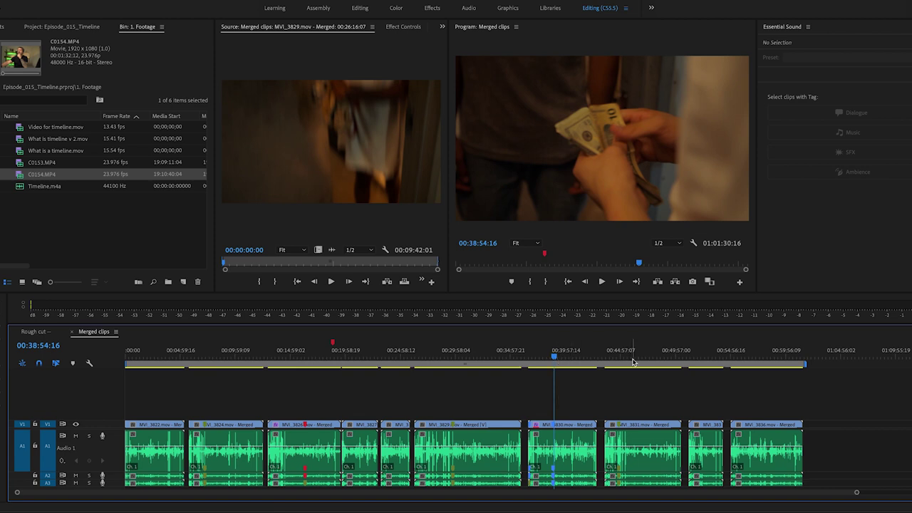
{"action": "left_click", "coordinate": [632, 360]}
{"action": "left_click", "coordinate": [568, 360]}
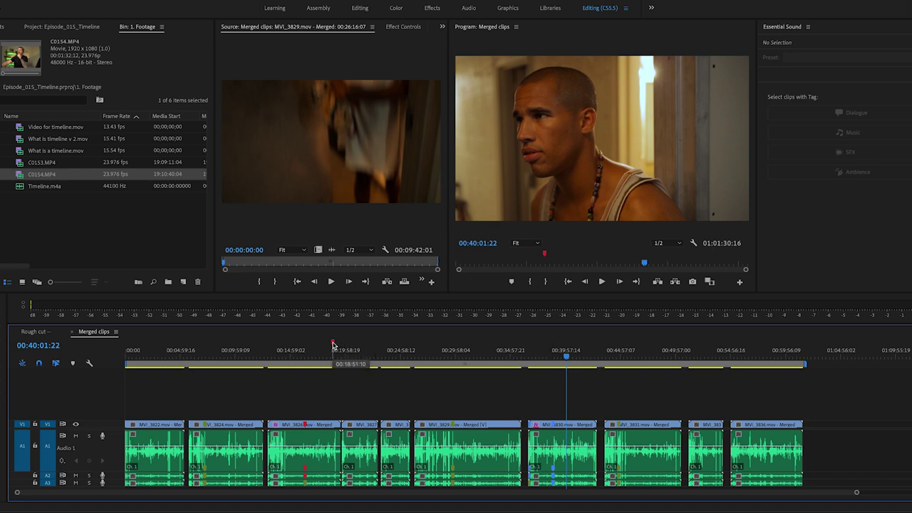
- Park the playhead at 00:29:08:07 over MVI_3829 and open the green marker's settings
{"action": "left_click", "coordinate": [481, 426]}
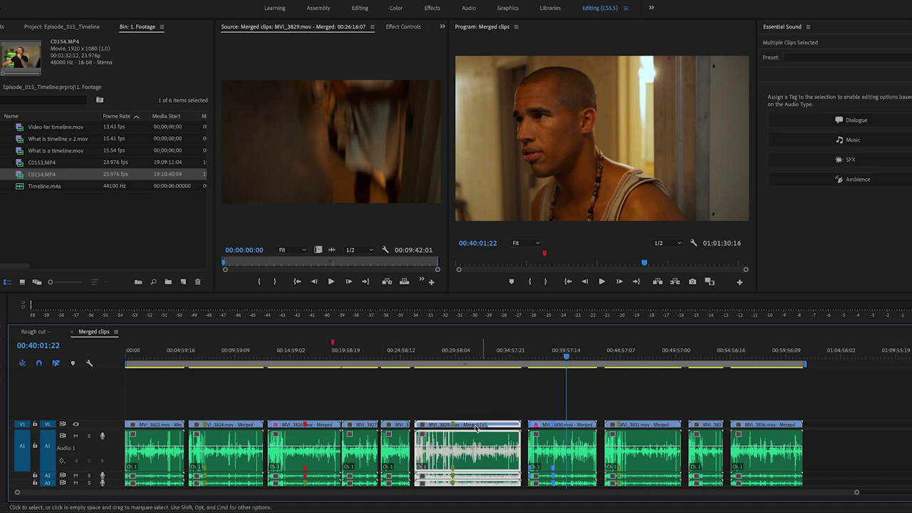
{"action": "left_click", "coordinate": [336, 347]}
{"action": "left_click", "coordinate": [445, 349]}
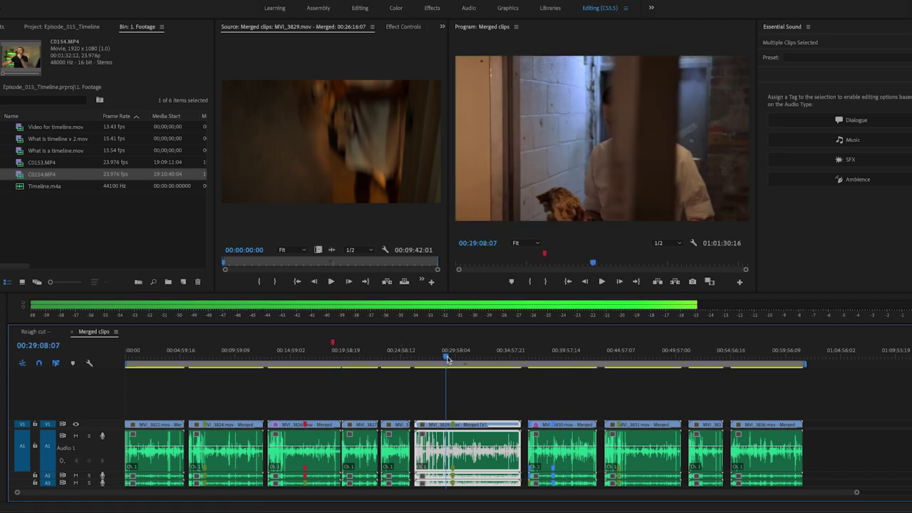
{"action": "left_click", "coordinate": [487, 387]}
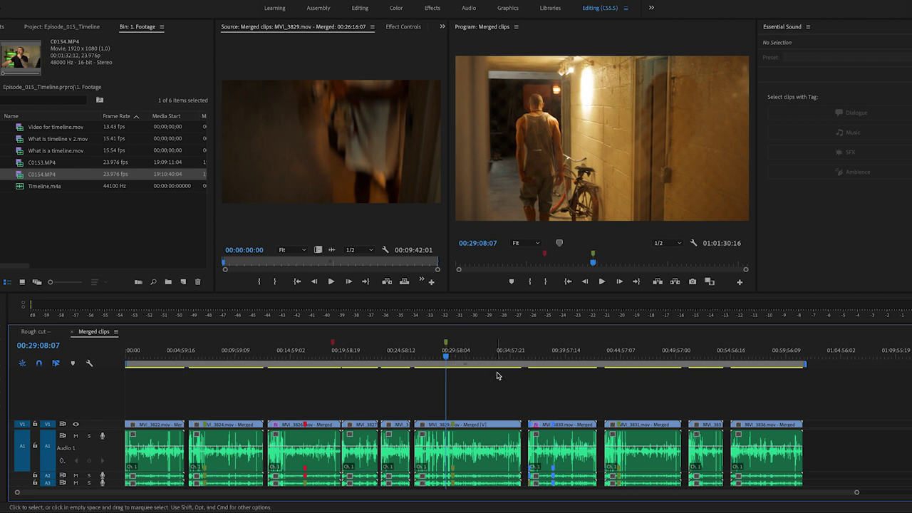
{"action": "double_click", "coordinate": [447, 345]}
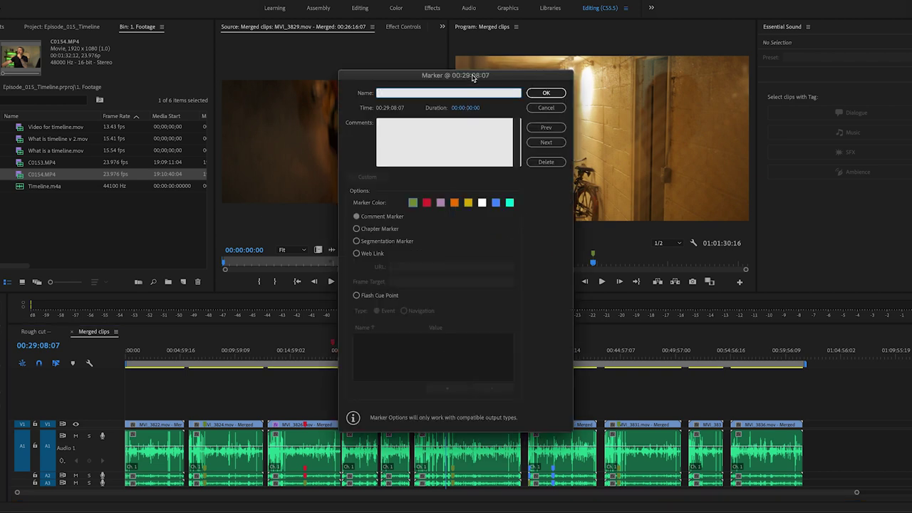
- Shift the Marker dialog down slightly and put the cursor in its Comments field
{"action": "left_click_drag", "start_coordinate": [472, 77], "coordinate": [470, 86]}
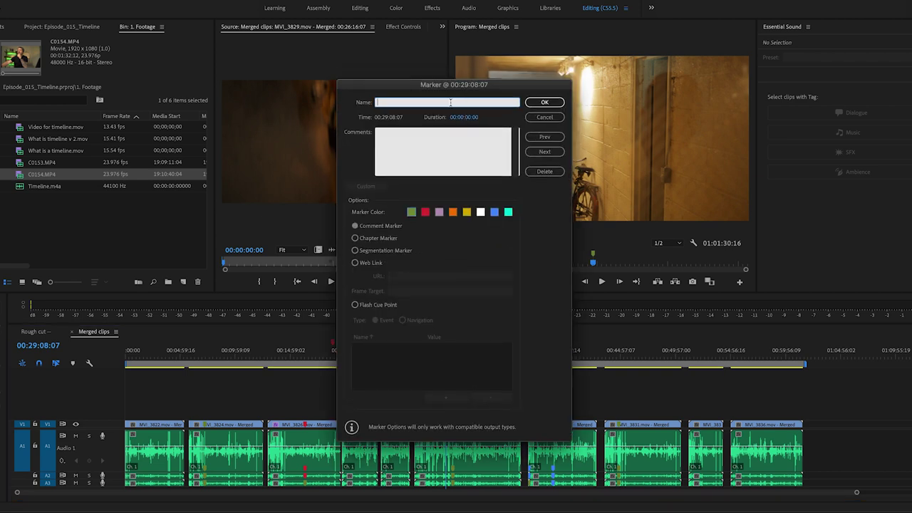
{"action": "left_click", "coordinate": [410, 141]}
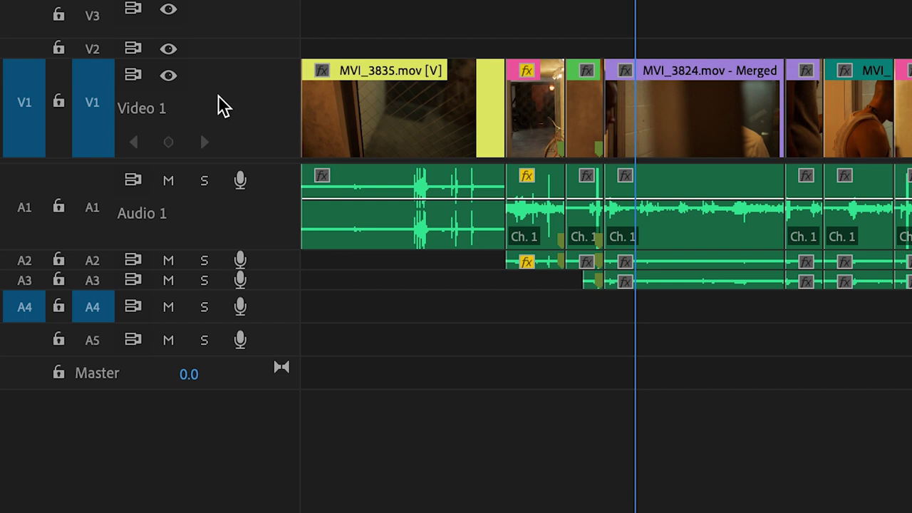
- Start customizing the Video 1 track header, cancel it, then bring up the Audio 1 track options
{"action": "right_click", "coordinate": [216, 106]}
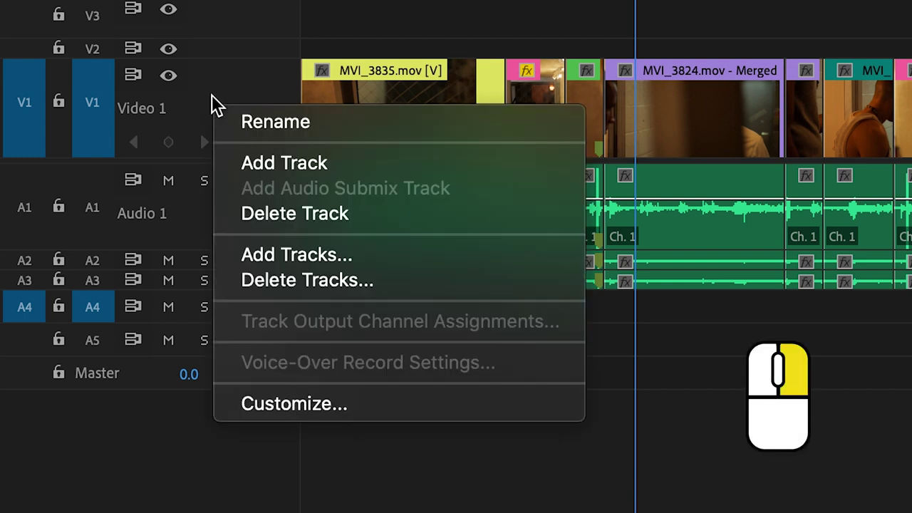
{"action": "key", "text": "Escape"}
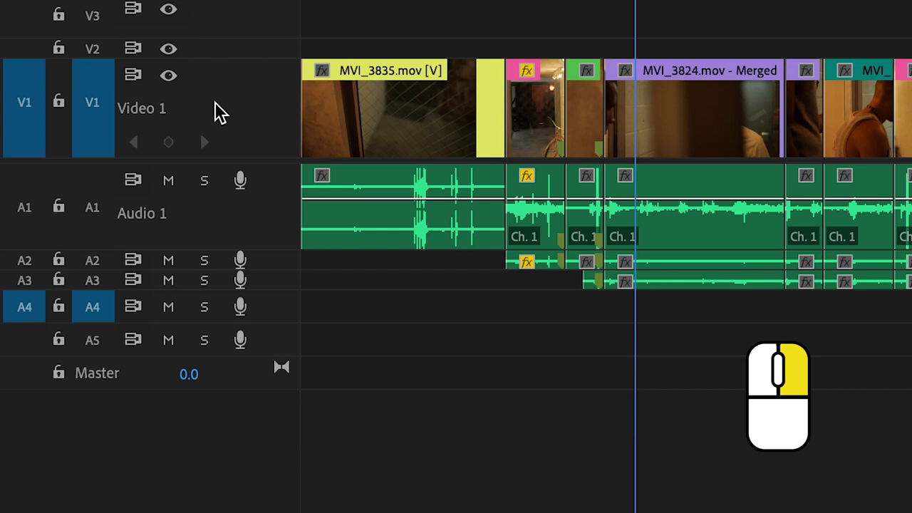
{"action": "right_click", "coordinate": [215, 101]}
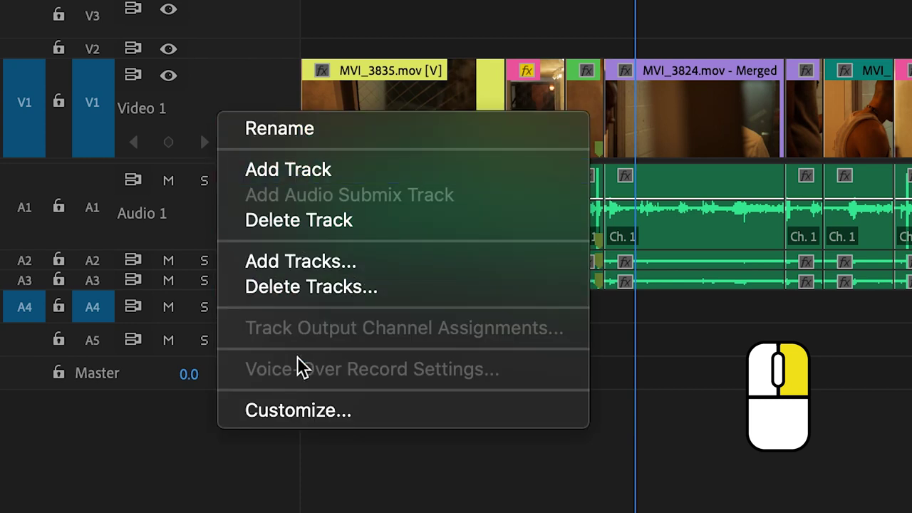
{"action": "left_click", "coordinate": [298, 410]}
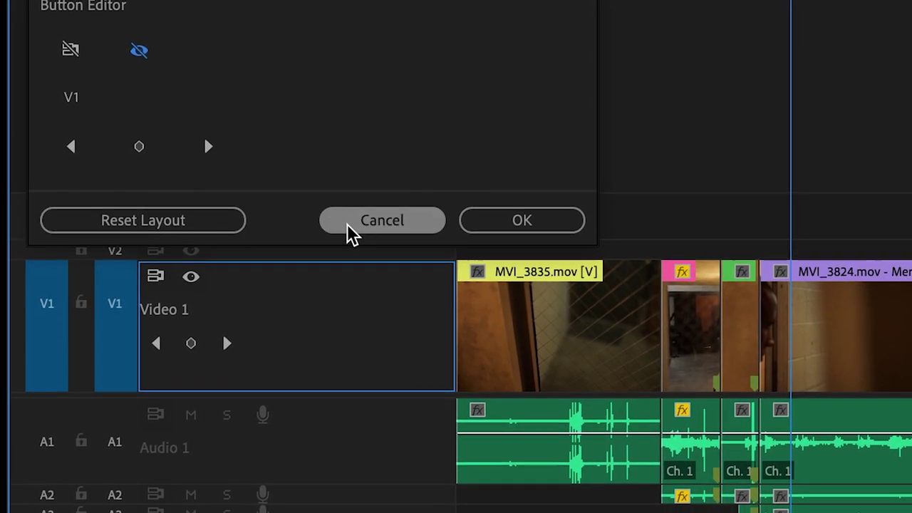
{"action": "left_click", "coordinate": [365, 237]}
{"action": "right_click", "coordinate": [325, 470]}
{"action": "left_click", "coordinate": [342, 492]}
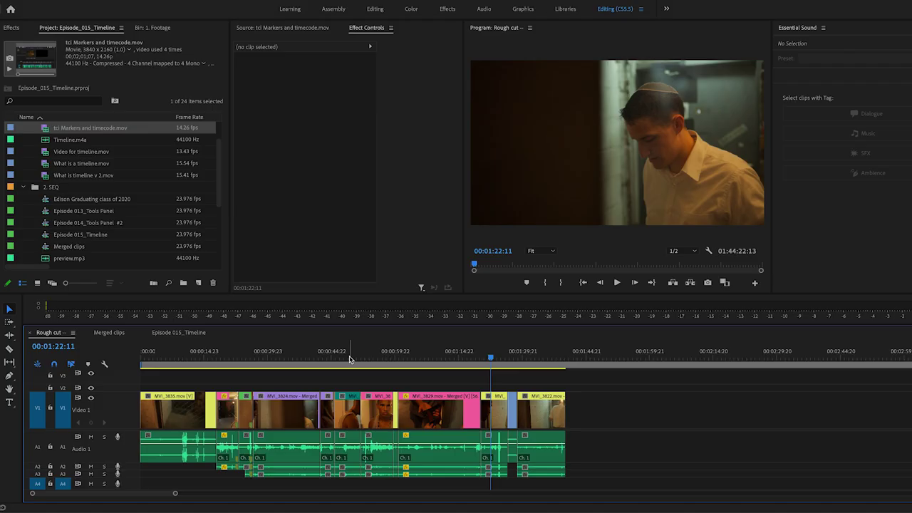
{"action": "right_click", "coordinate": [434, 399]}
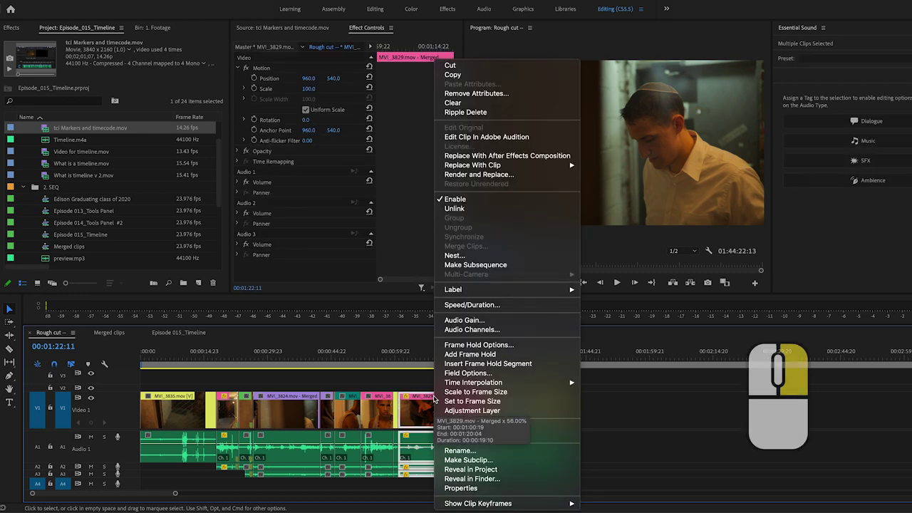
{"action": "mouse_move", "coordinate": [483, 293]}
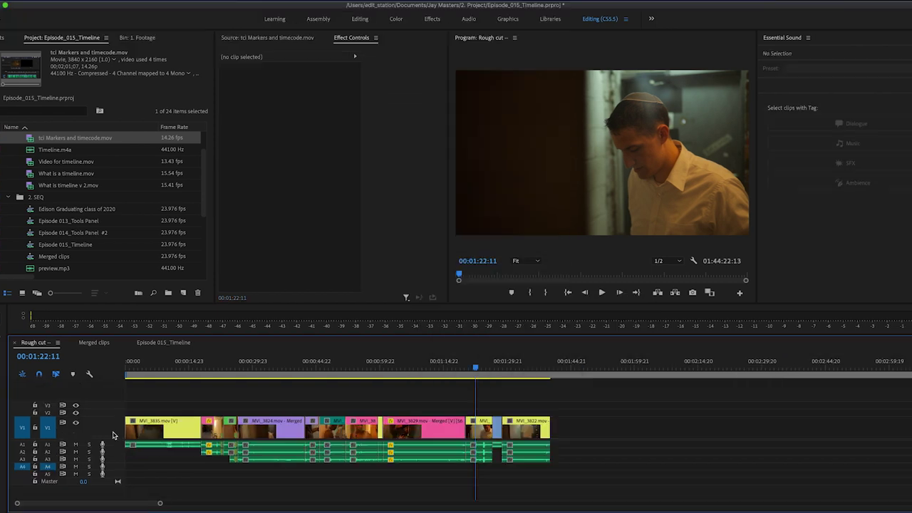
{"action": "scroll", "coordinate": [113, 435], "scroll_direction": "down", "scroll_amount": 3}
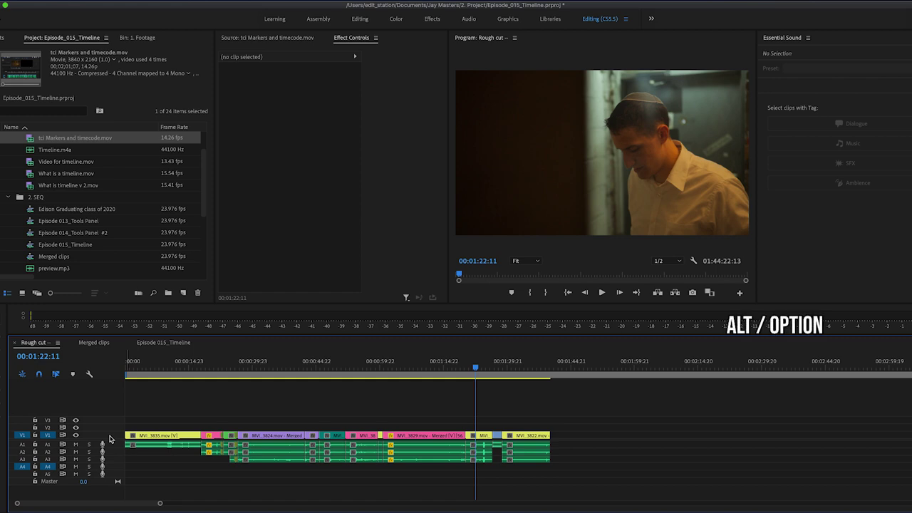
- Enlarge the Video 1 and Audio 1 track heights to show thumbnails and a tall waveform
{"action": "scroll", "coordinate": [109, 438], "scroll_direction": "up", "scroll_amount": 2}
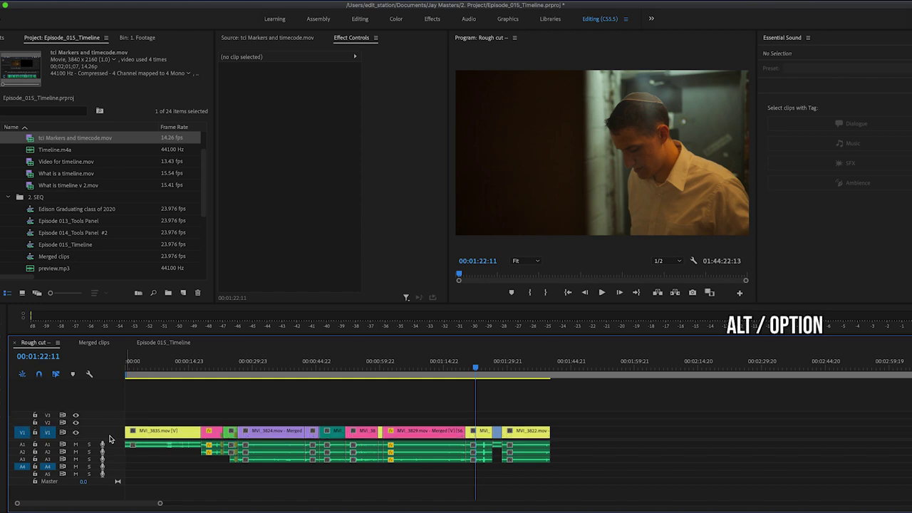
{"action": "scroll", "coordinate": [109, 438], "scroll_direction": "up", "scroll_amount": 5}
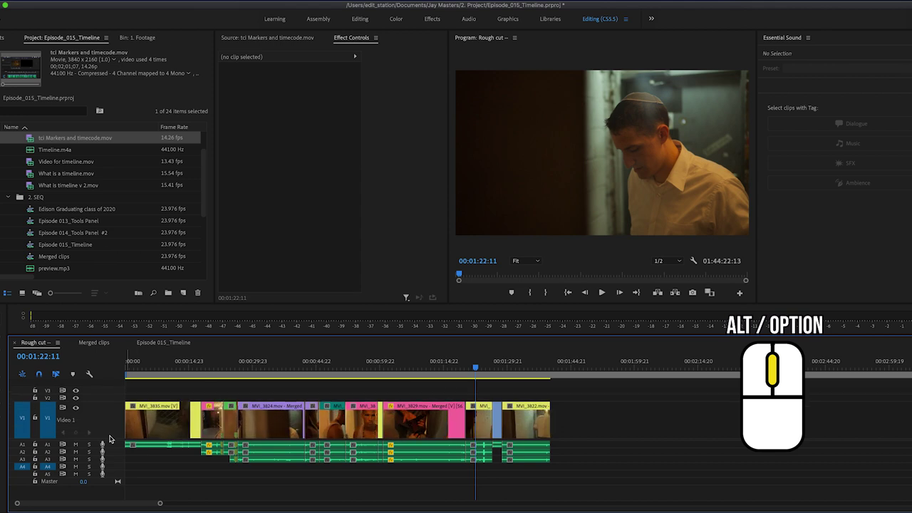
{"action": "scroll", "coordinate": [109, 438], "scroll_direction": "up", "scroll_amount": 2, "text": "alt"}
{"action": "scroll", "coordinate": [109, 438], "scroll_direction": "up", "scroll_amount": 2, "text": "alt"}
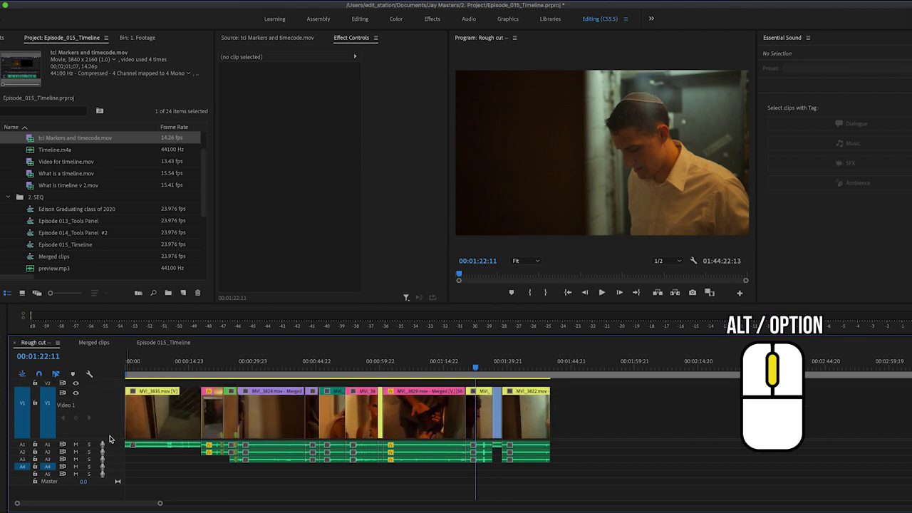
{"action": "scroll", "coordinate": [109, 438], "scroll_direction": "down", "scroll_amount": 2, "text": "alt"}
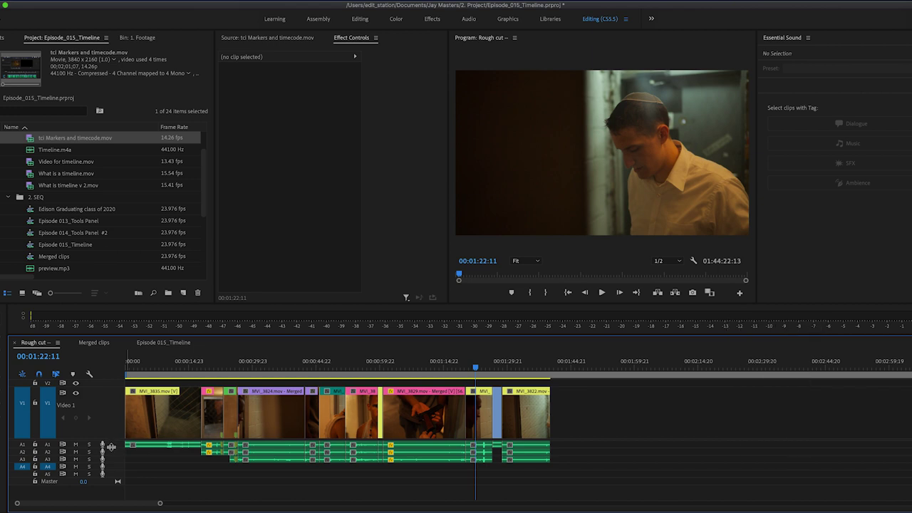
{"action": "scroll", "coordinate": [114, 447], "scroll_direction": "up", "scroll_amount": 1, "text": "alt"}
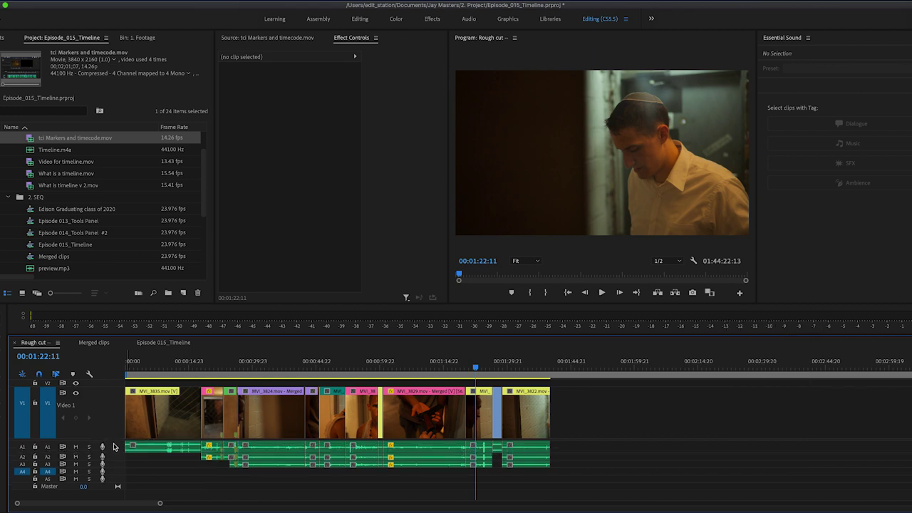
{"action": "scroll", "coordinate": [114, 446], "scroll_direction": "up", "scroll_amount": 2, "text": "alt"}
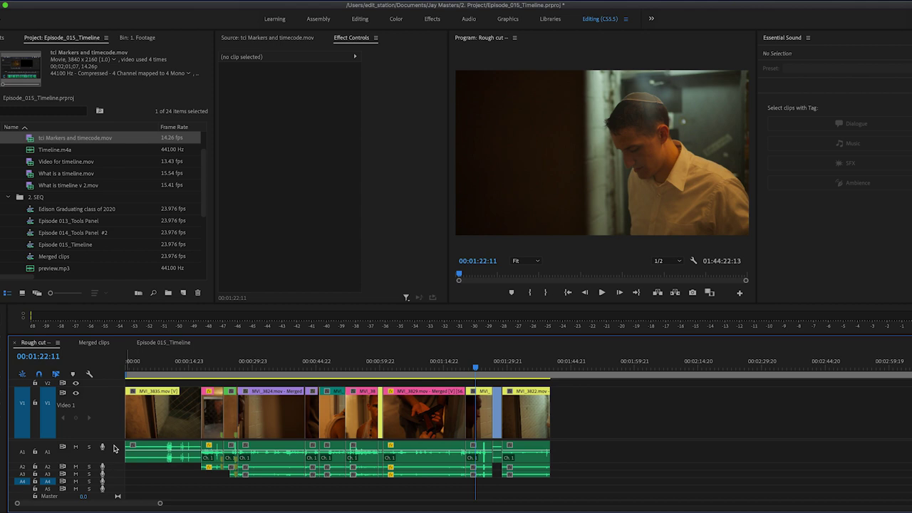
{"action": "scroll", "coordinate": [113, 446], "scroll_direction": "up", "scroll_amount": 3, "text": "alt"}
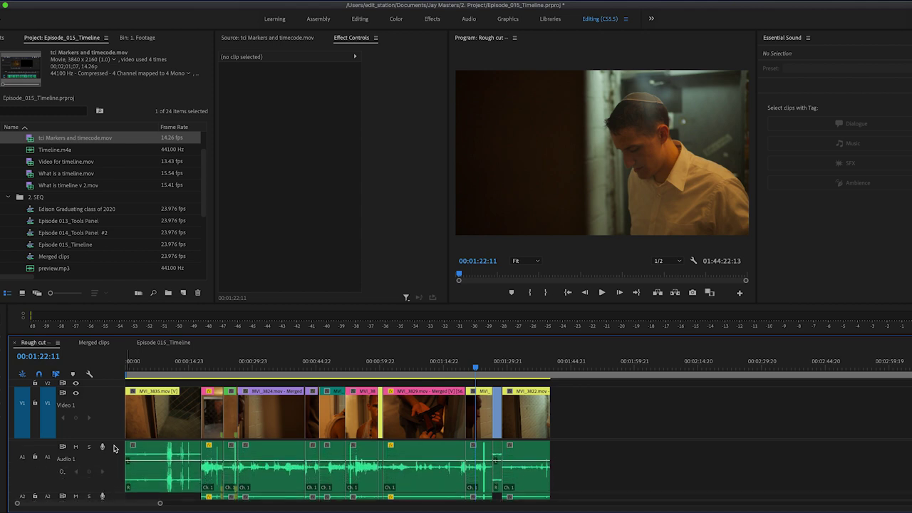
{"action": "scroll", "coordinate": [113, 447], "scroll_direction": "down", "scroll_amount": 1, "text": "alt"}
- Maximise the Timeline panel to fill the window with the ` key
{"action": "key", "text": "grave"}
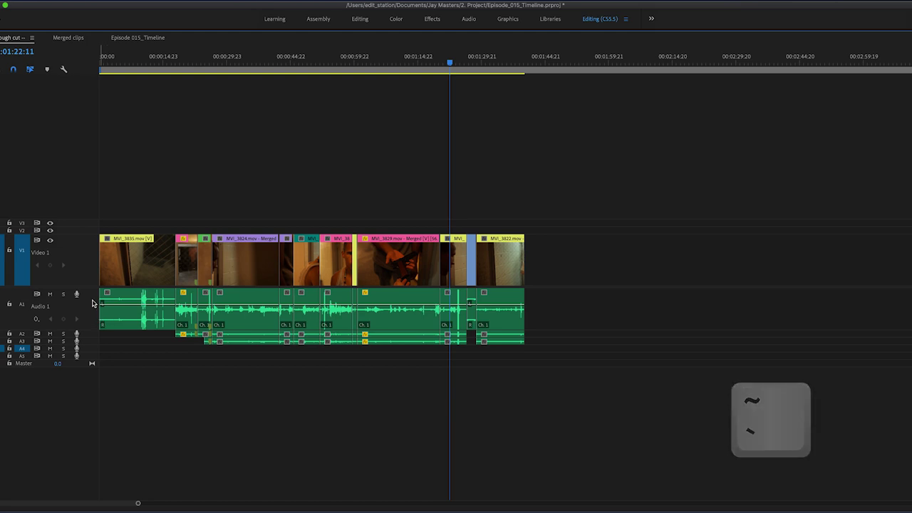
{"action": "scroll", "coordinate": [92, 303], "scroll_direction": "down", "scroll_amount": 2}
{"action": "scroll", "coordinate": [92, 304], "scroll_direction": "up", "scroll_amount": 1}
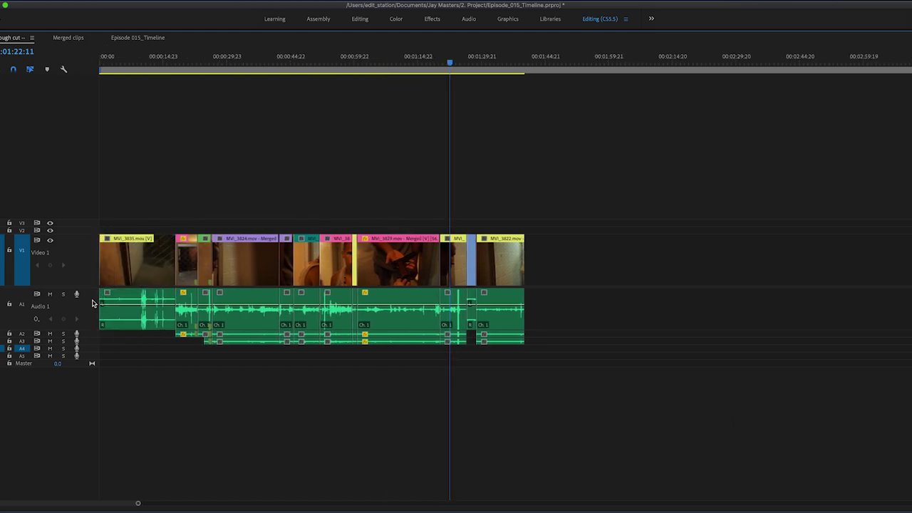
{"action": "scroll", "coordinate": [92, 304], "scroll_direction": "up", "scroll_amount": 4}
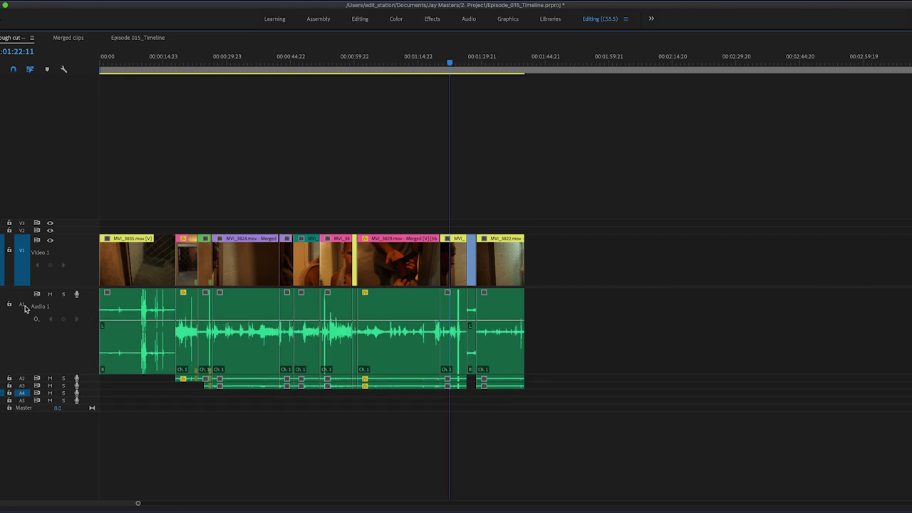
- Collapse Audio 1, then expand Audio 1, 2 and 3 together to tall waveform rows
{"action": "double_click", "coordinate": [75, 310]}
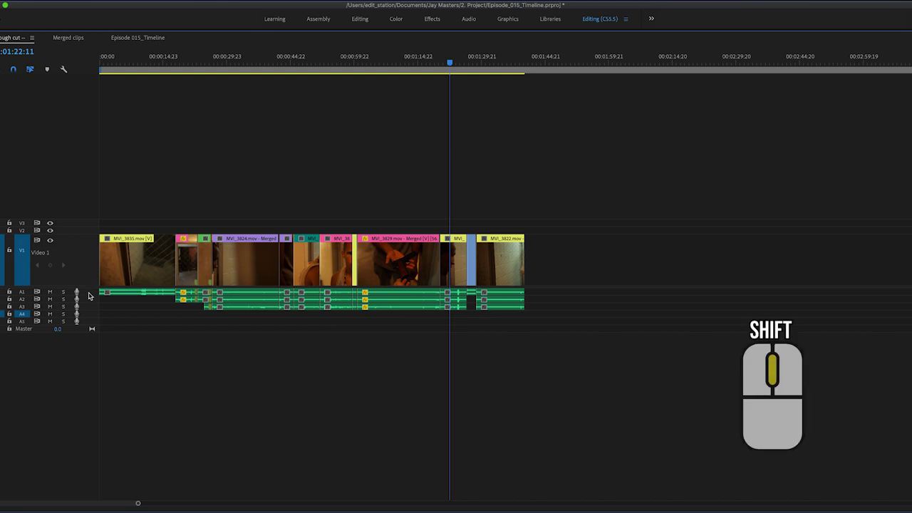
{"action": "scroll", "coordinate": [89, 295], "scroll_direction": "up", "scroll_amount": 5}
{"action": "scroll", "coordinate": [89, 295], "scroll_direction": "up", "scroll_amount": 3}
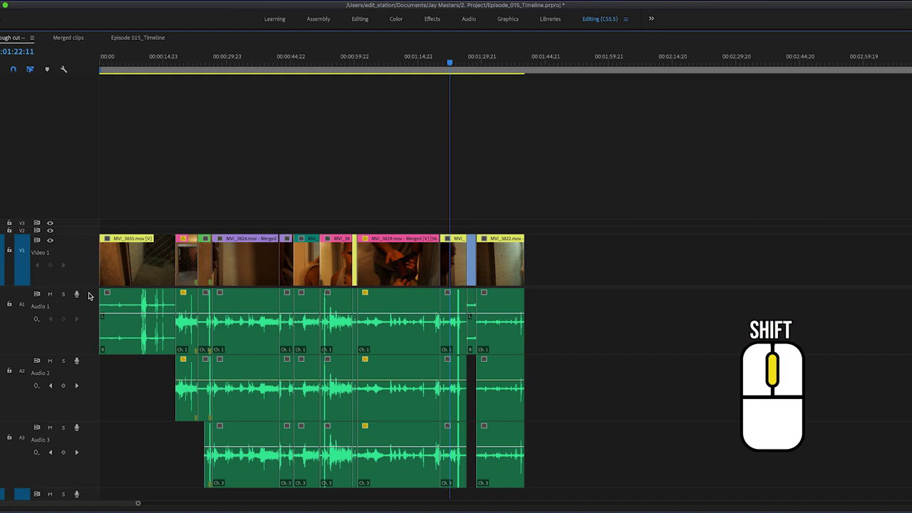
{"action": "scroll", "coordinate": [89, 296], "scroll_direction": "down", "scroll_amount": 8}
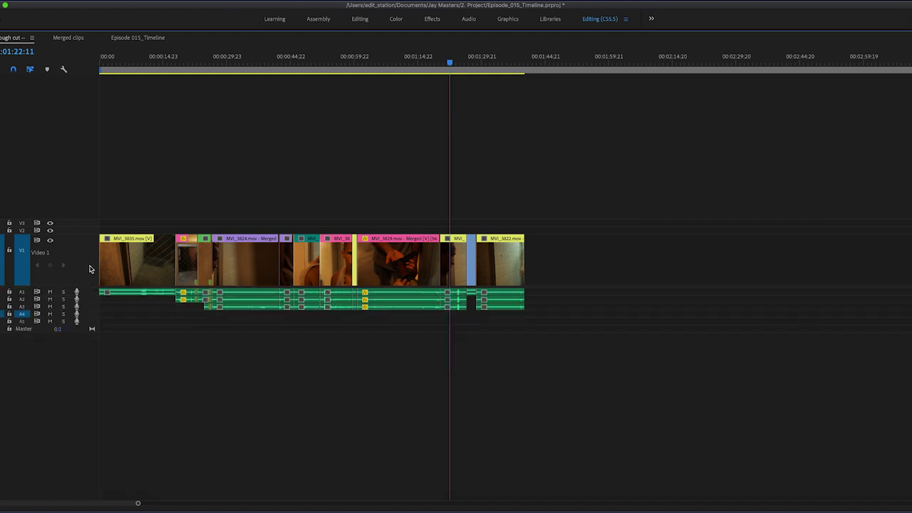
{"action": "scroll", "coordinate": [91, 293], "scroll_direction": "up", "scroll_amount": 6}
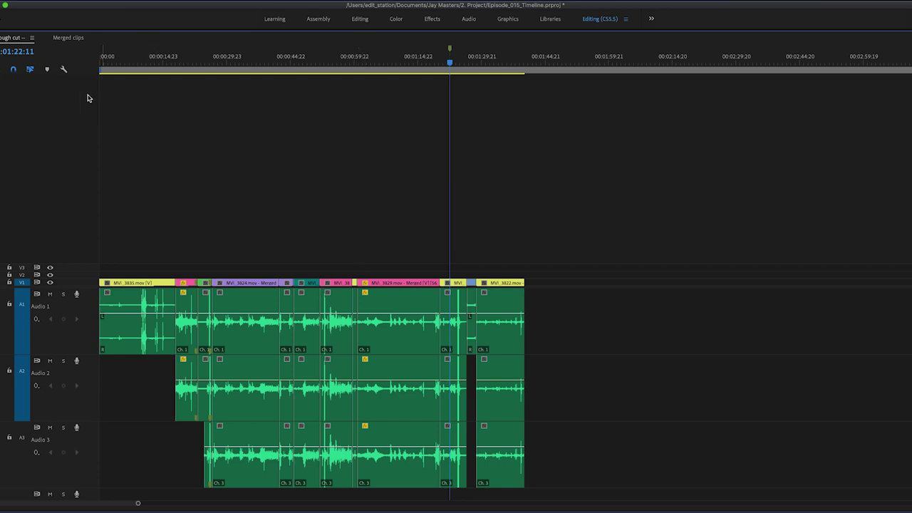
- Save the current track heights as a preset named 'Audio Focus'
{"action": "left_click", "coordinate": [64, 70]}
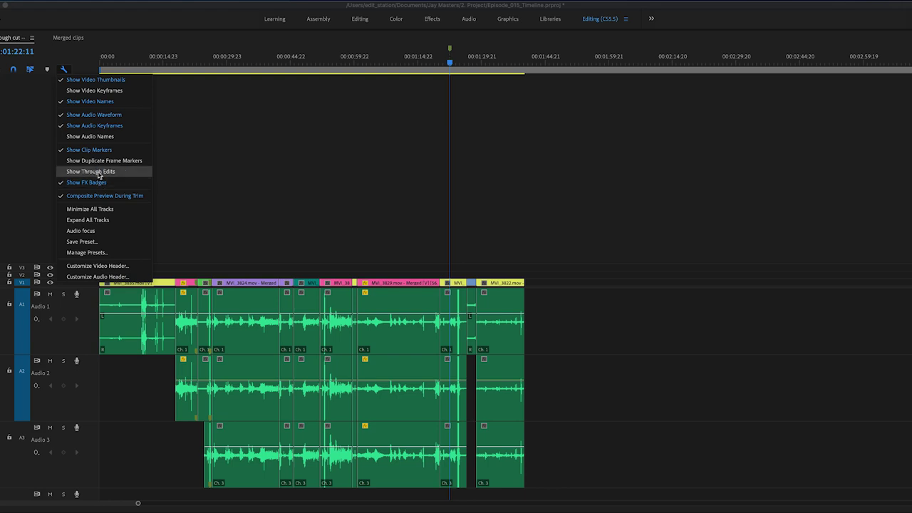
{"action": "left_click", "coordinate": [82, 242]}
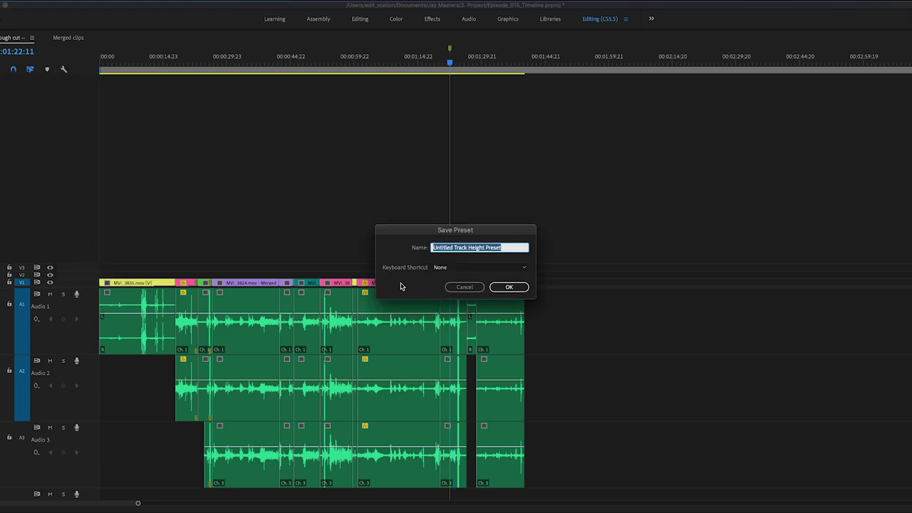
{"action": "type", "text": "Audio Focus"}
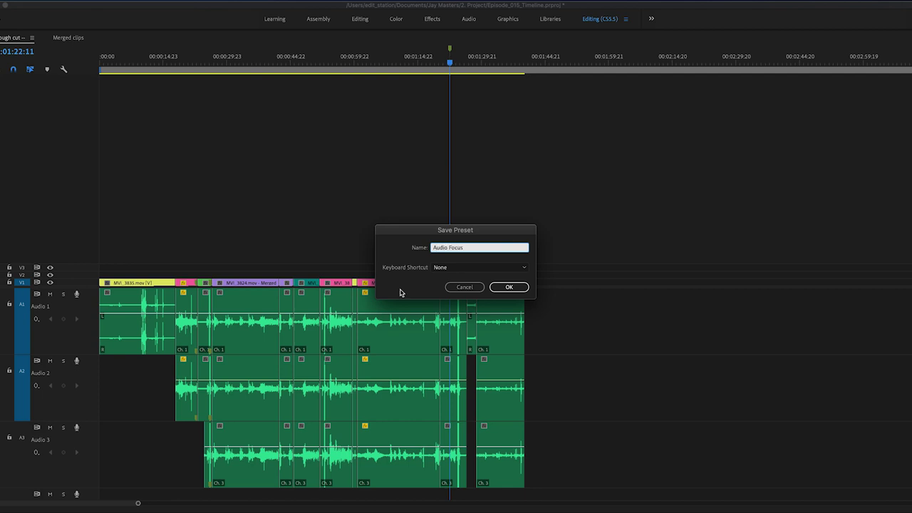
{"action": "key", "text": "Return"}
- Minimise all tracks, then apply the Audio Focus track-height preset
{"action": "key", "text": "shift+minus"}
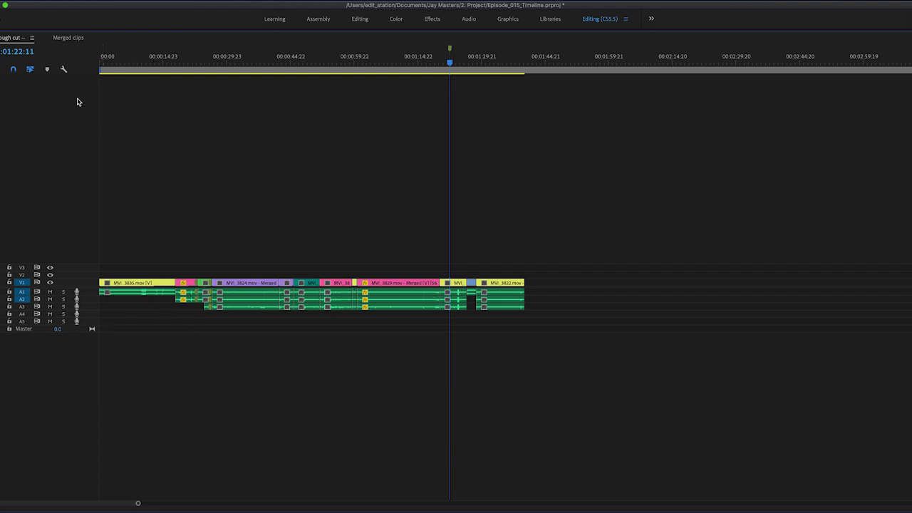
{"action": "left_click", "coordinate": [64, 71]}
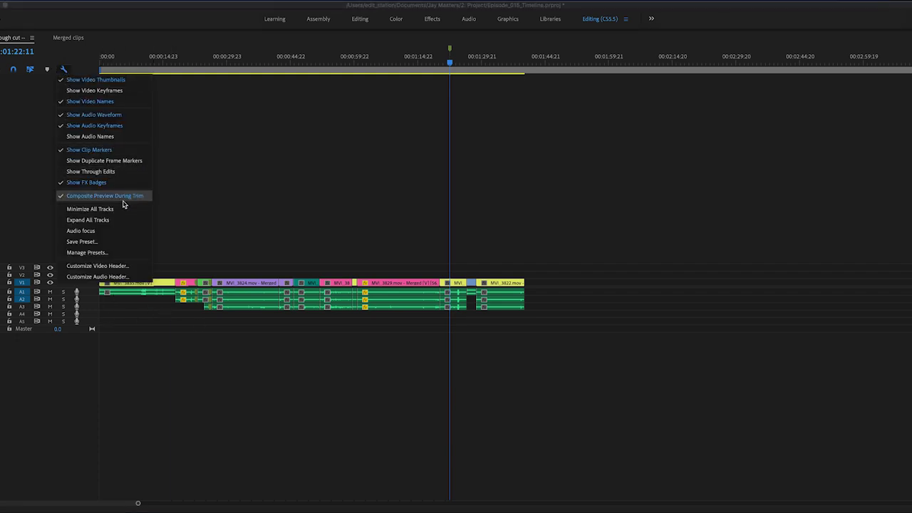
{"action": "left_click", "coordinate": [81, 232]}
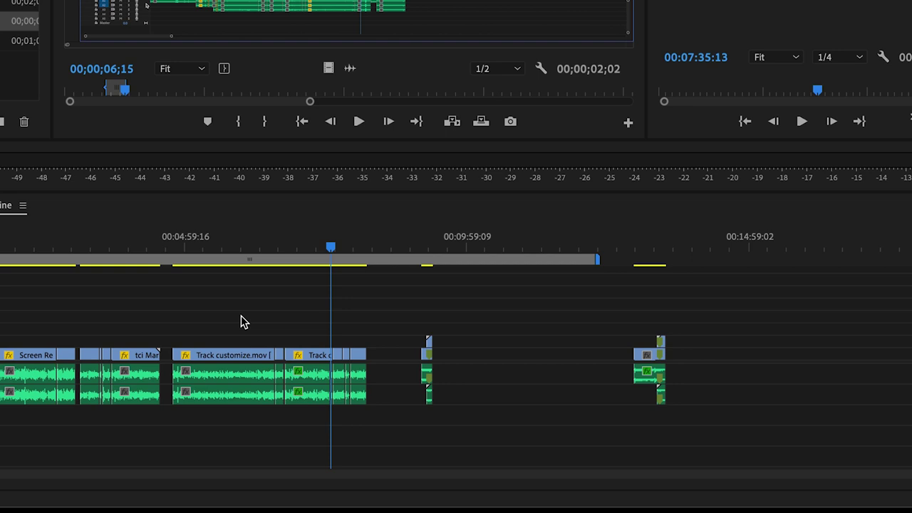
{"action": "left_click", "coordinate": [299, 337]}
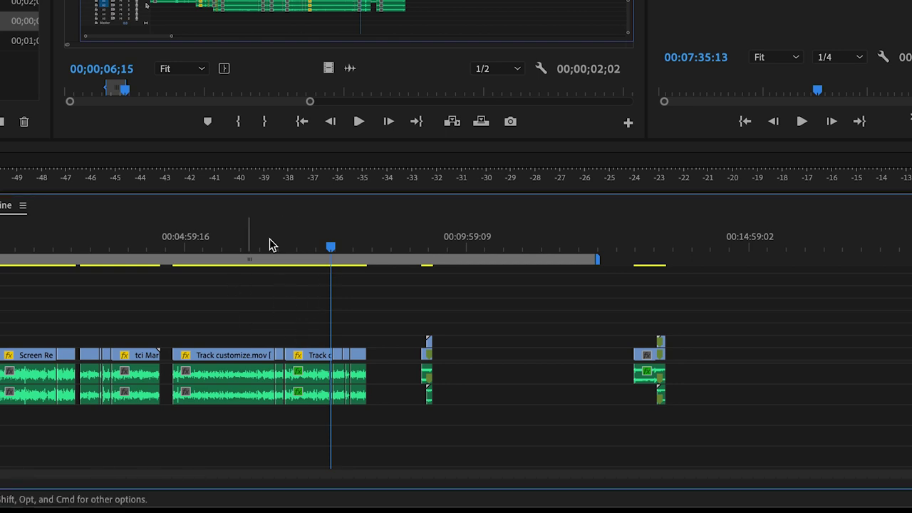
{"action": "key", "text": "="}
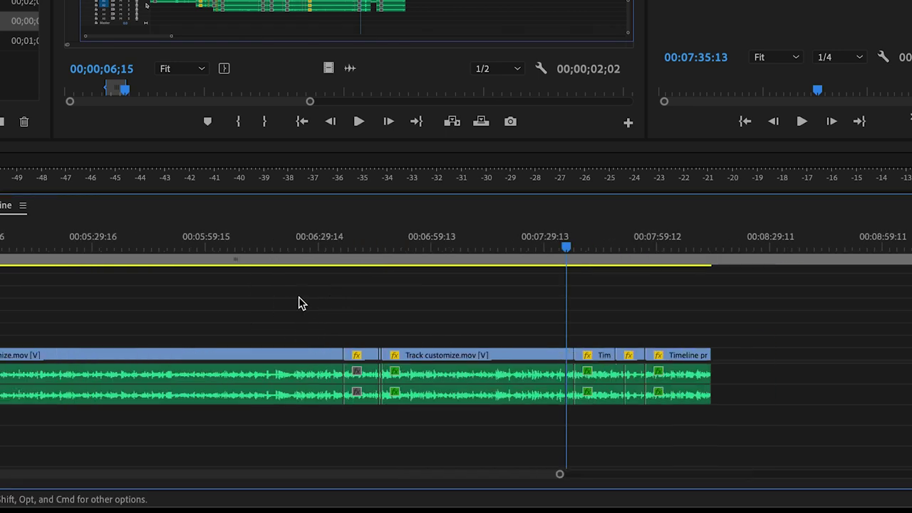
{"action": "key", "text": "="}
{"action": "key", "text": "="}
{"action": "key", "text": "="}
{"action": "key", "text": "="}
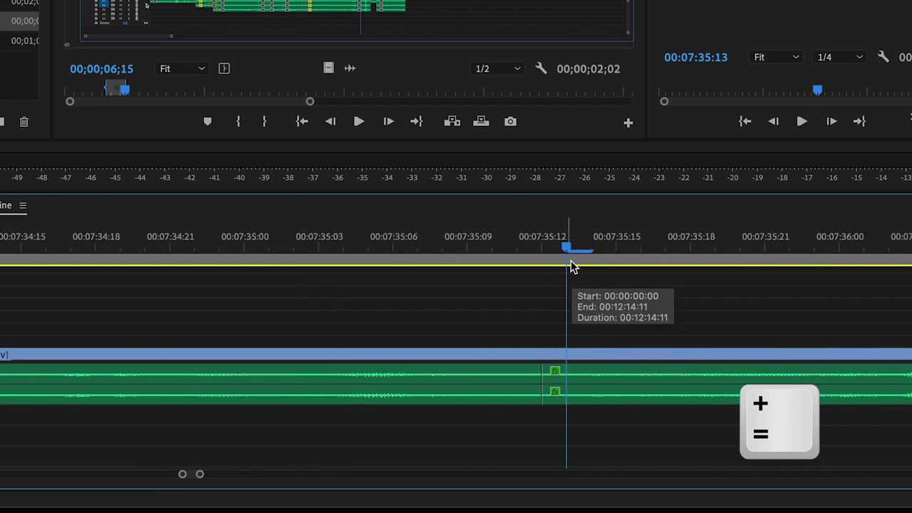
{"action": "key", "text": "minus"}
{"action": "key", "text": "minus"}
{"action": "key", "text": "minus"}
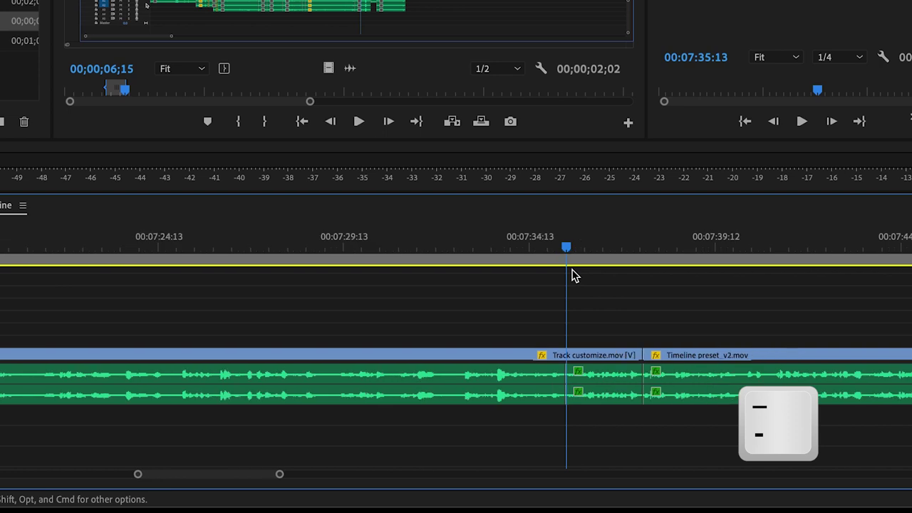
{"action": "key", "text": "minus"}
{"action": "key", "text": "minus"}
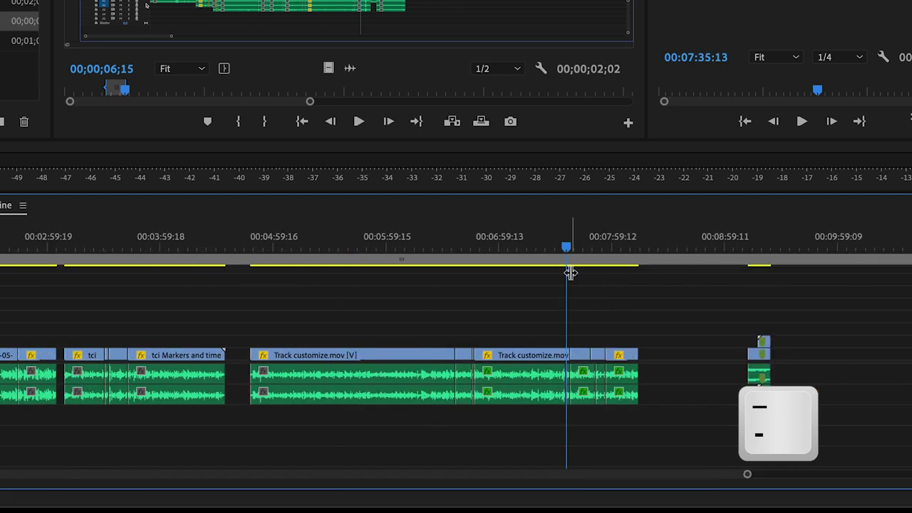
{"action": "key", "text": "minus"}
{"action": "key", "text": "equal"}
{"action": "key", "text": "equal"}
{"action": "key", "text": "equal"}
{"action": "key", "text": "equal"}
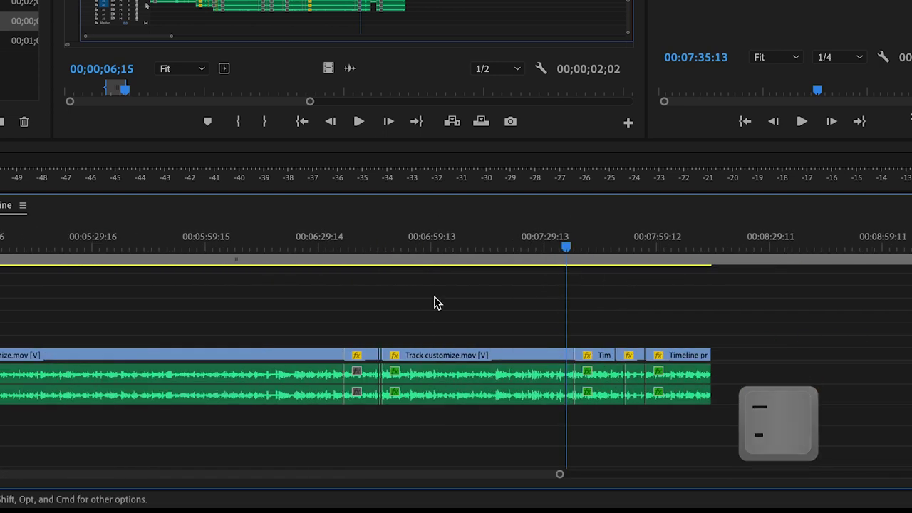
{"action": "key", "text": "equal"}
{"action": "key", "text": "equal"}
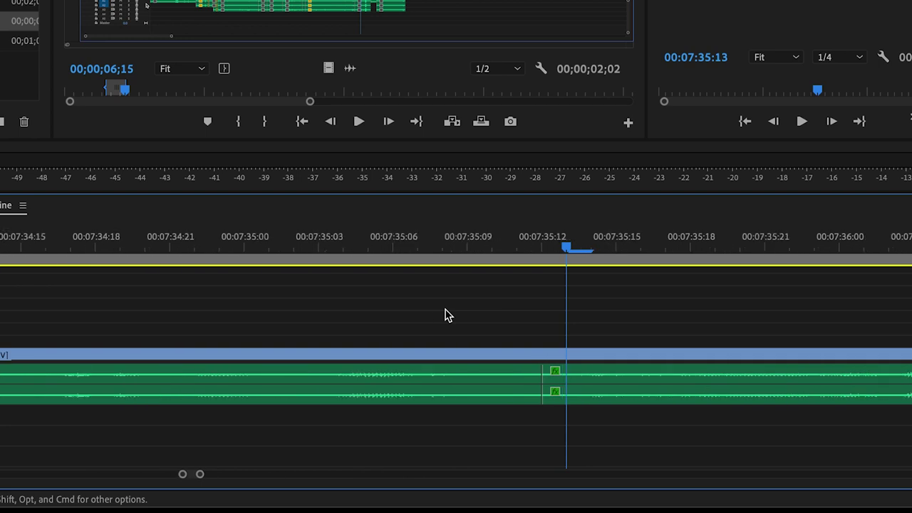
{"action": "key", "text": "backslash"}
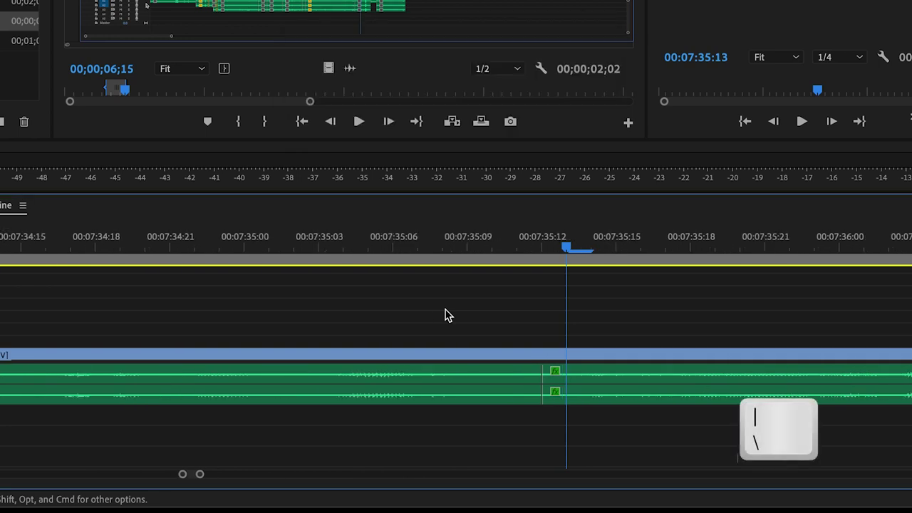
{"action": "key", "text": "backslash"}
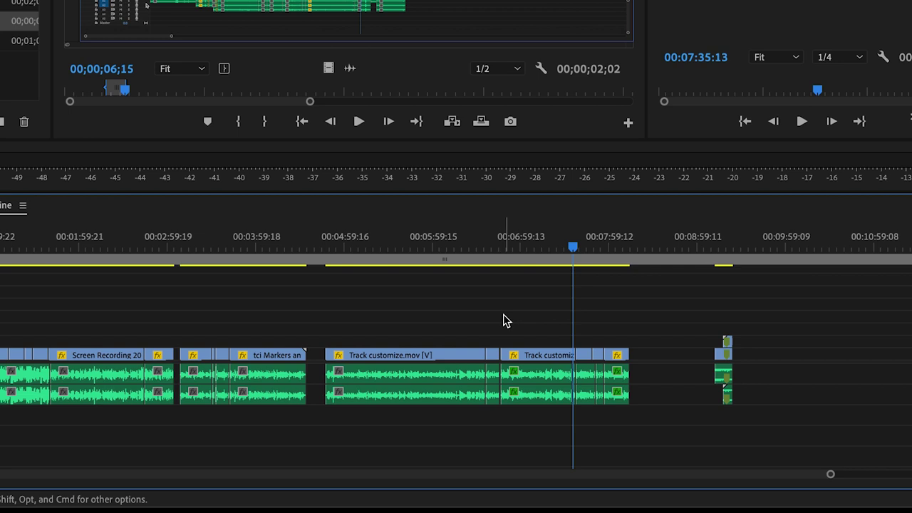
{"action": "key", "text": "equal"}
{"action": "key", "text": "equal"}
{"action": "key", "text": "equal"}
{"action": "key", "text": "equal"}
{"action": "key", "text": "equal"}
{"action": "key", "text": "equal"}
{"action": "key", "text": "equal"}
{"action": "key", "text": "equal"}
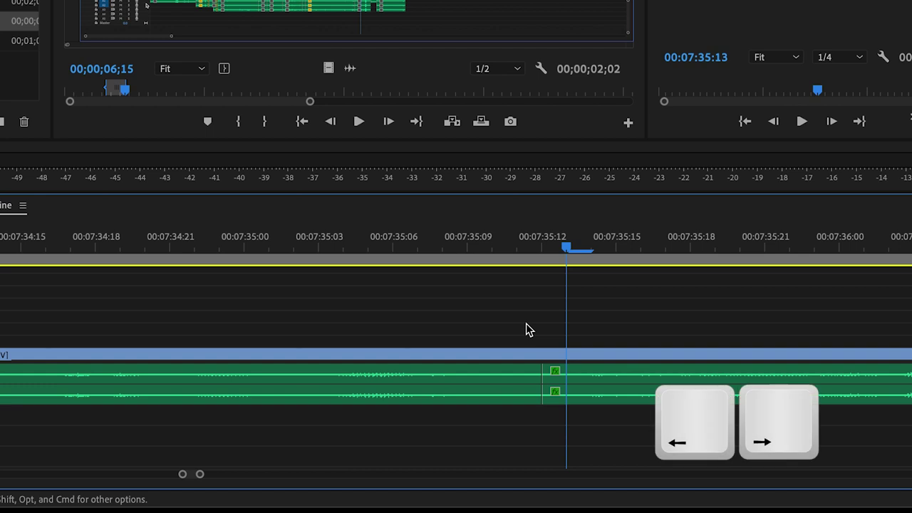
- Step the playhead frame by frame, then zoom the timeline out and back in
{"action": "key", "text": "Left"}
{"action": "key", "text": "Left"}
{"action": "key", "text": "Left"}
{"action": "key", "text": "Left"}
{"action": "key", "text": "Left"}
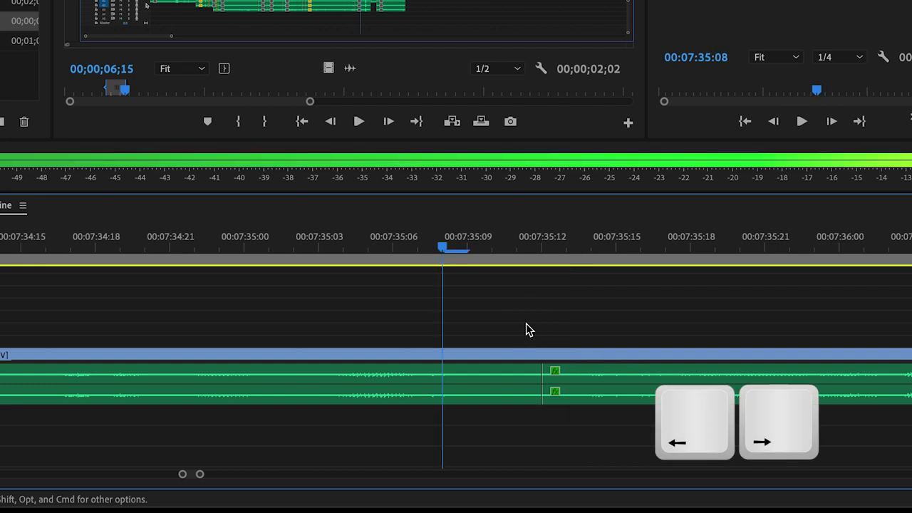
{"action": "key", "text": "Left"}
{"action": "key", "text": "Left"}
{"action": "key", "text": "Left"}
{"action": "key", "text": "Left"}
{"action": "key", "text": "Right"}
{"action": "key", "text": "Right"}
{"action": "key", "text": "Right"}
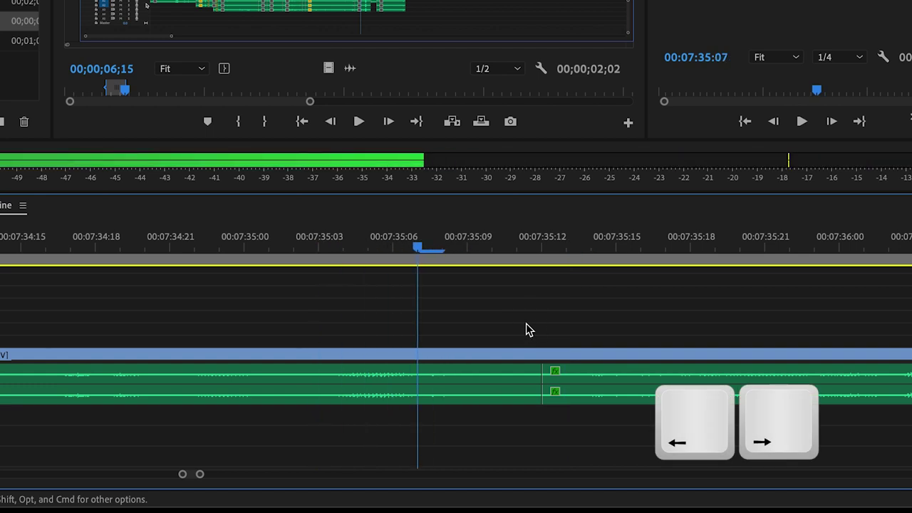
{"action": "key", "text": "Right"}
{"action": "key", "text": "Right"}
{"action": "key", "text": "Left"}
{"action": "key", "text": "Left"}
{"action": "key", "text": "minus"}
{"action": "key", "text": "minus"}
{"action": "key", "text": "minus"}
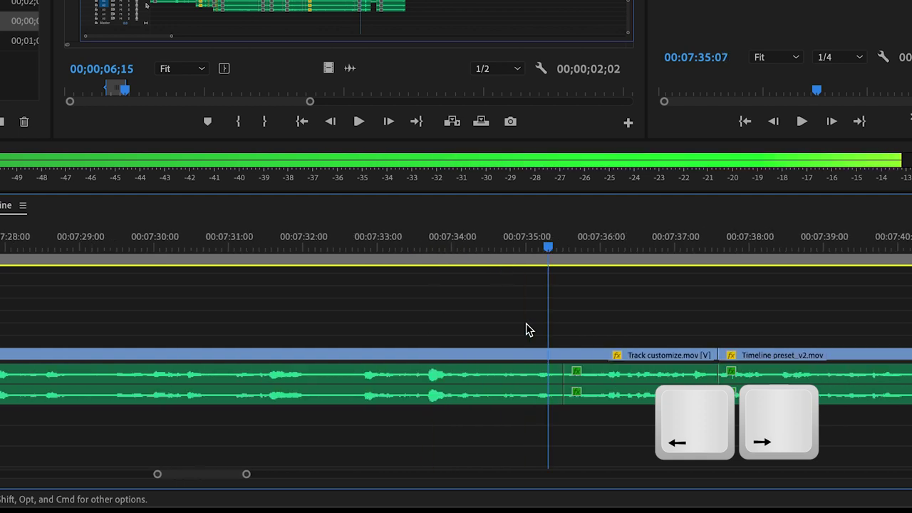
{"action": "key", "text": "minus"}
{"action": "key", "text": "minus"}
{"action": "key", "text": "minus"}
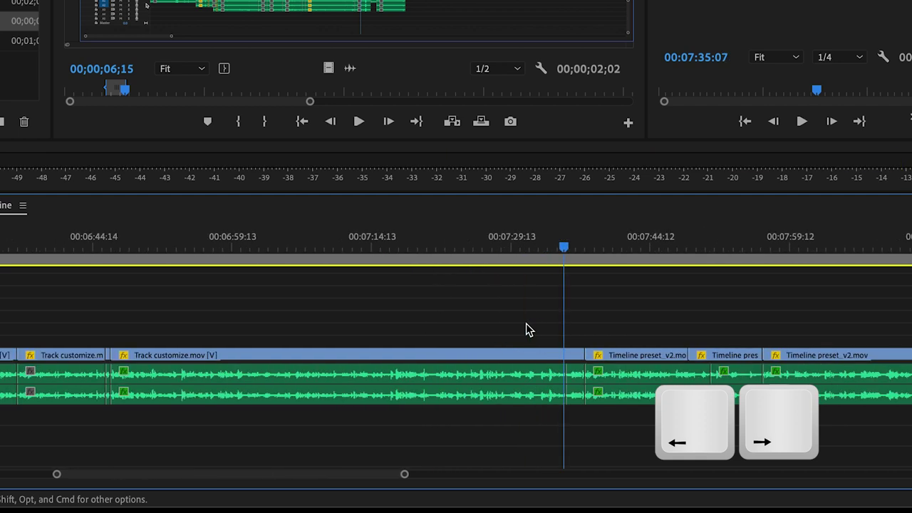
{"action": "key", "text": "equal"}
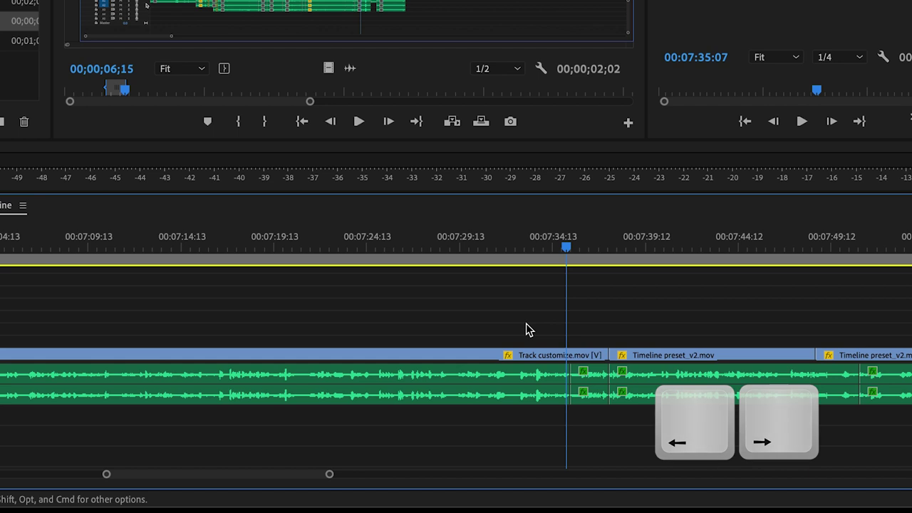
- Jump between edit points until the playhead rests on the 00:06:46:00 edit
{"action": "key", "text": "Up"}
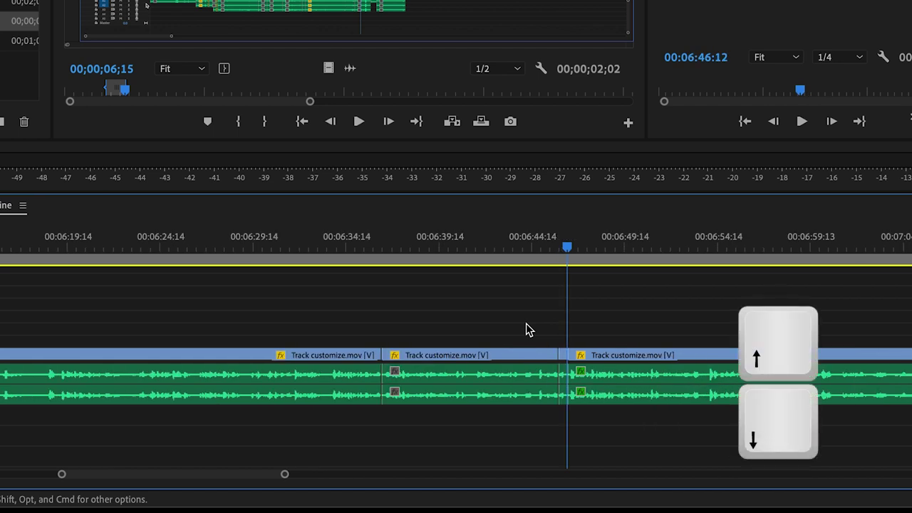
{"action": "key", "text": "Up"}
{"action": "key", "text": "Up"}
{"action": "key", "text": "Up"}
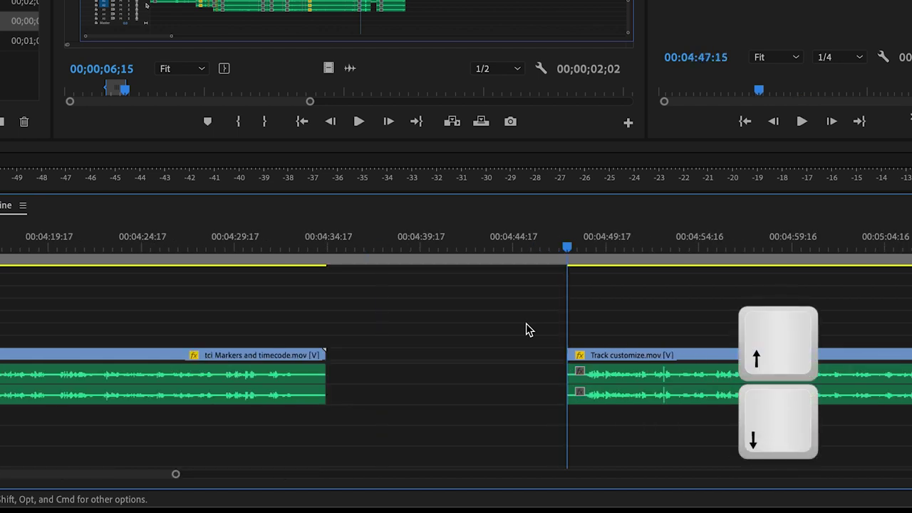
{"action": "key", "text": "Down"}
{"action": "key", "text": "Down"}
{"action": "key", "text": "Down"}
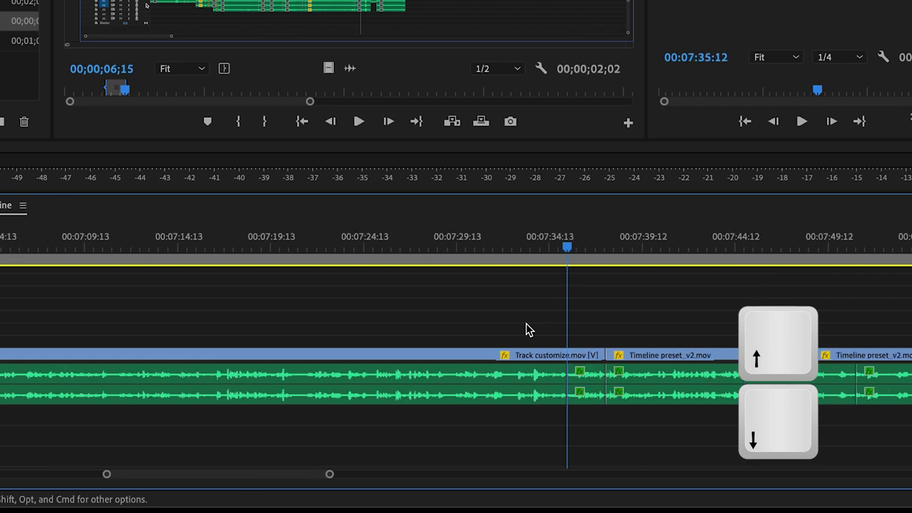
{"action": "key", "text": "Down"}
{"action": "key", "text": "Down"}
{"action": "key", "text": "Down"}
{"action": "key", "text": "Up"}
{"action": "key", "text": "Up"}
{"action": "key", "text": "Up"}
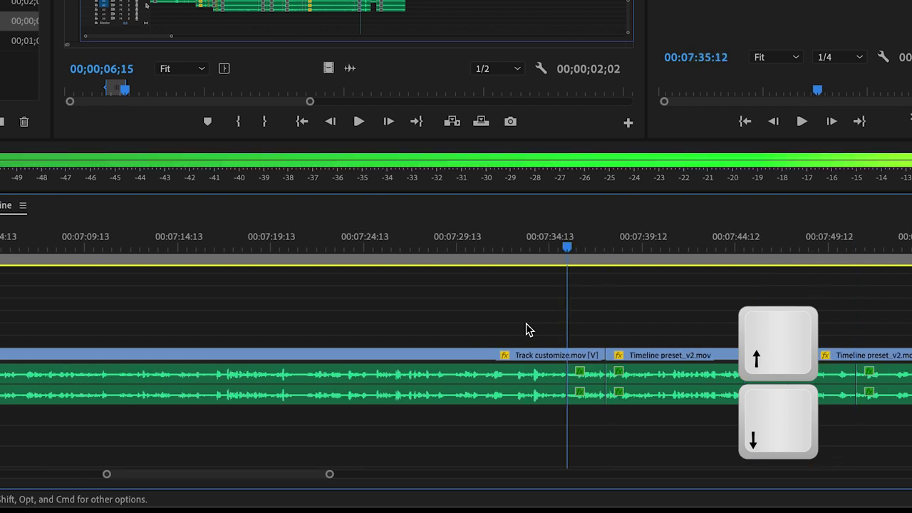
{"action": "key", "text": "Up"}
{"action": "scroll", "coordinate": [500, 330], "scroll_direction": "down", "scroll_amount": 6}
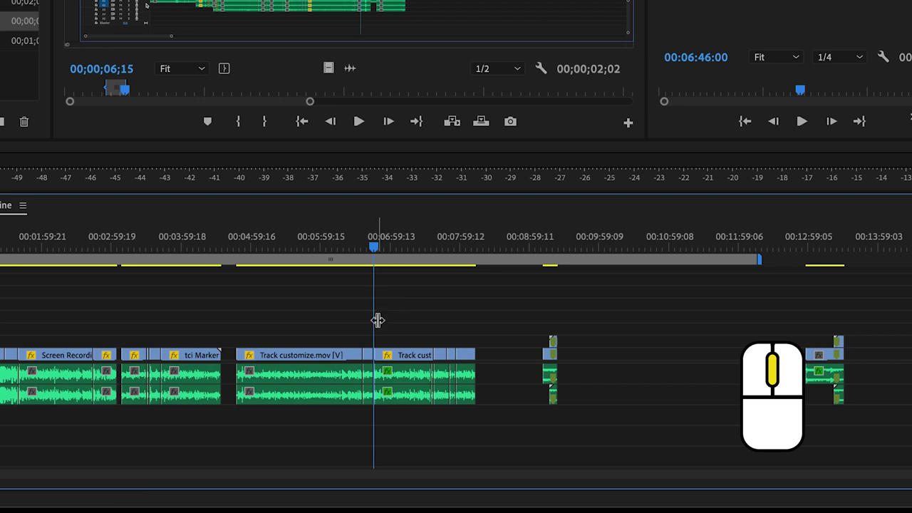
- Alt+scroll to zoom the timeline in and out, ending zoomed out past 00:14:59:02
{"action": "key", "text": "alt"}
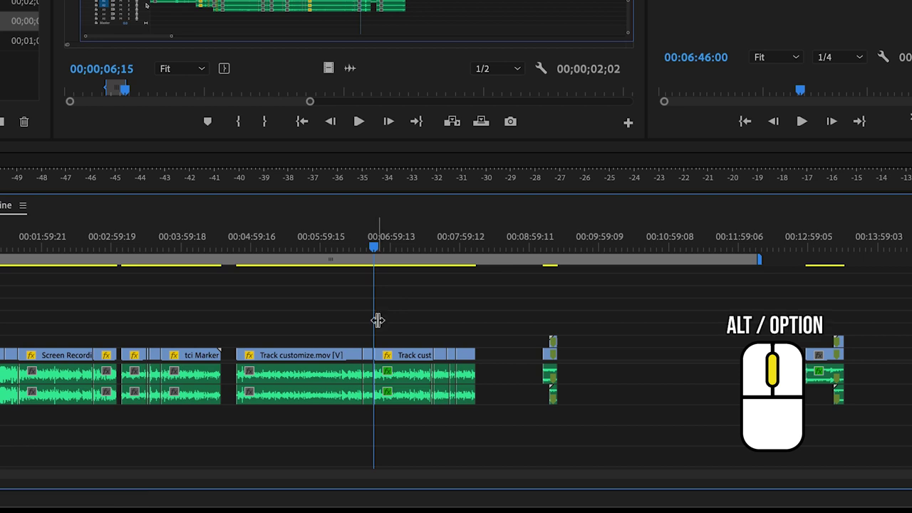
{"action": "scroll", "coordinate": [379, 324], "scroll_direction": "down", "scroll_amount": 2}
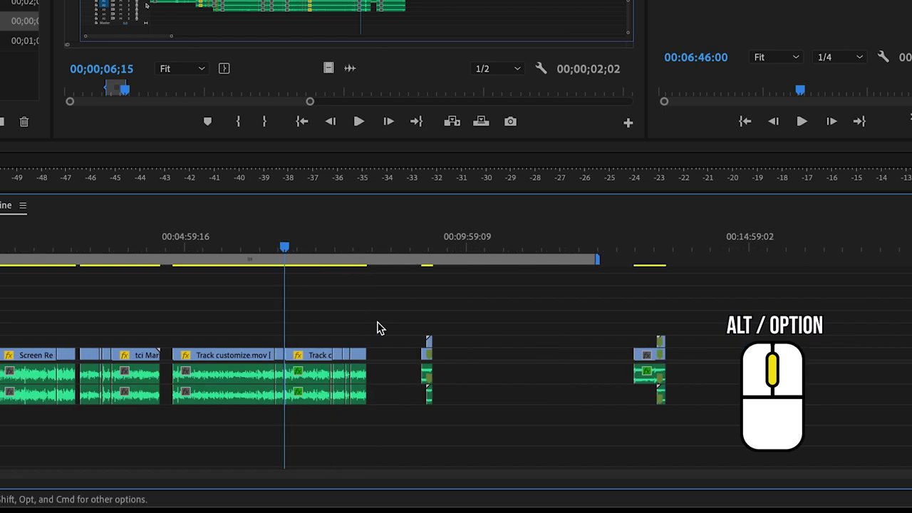
{"action": "scroll", "coordinate": [378, 327], "scroll_direction": "up", "scroll_amount": 10}
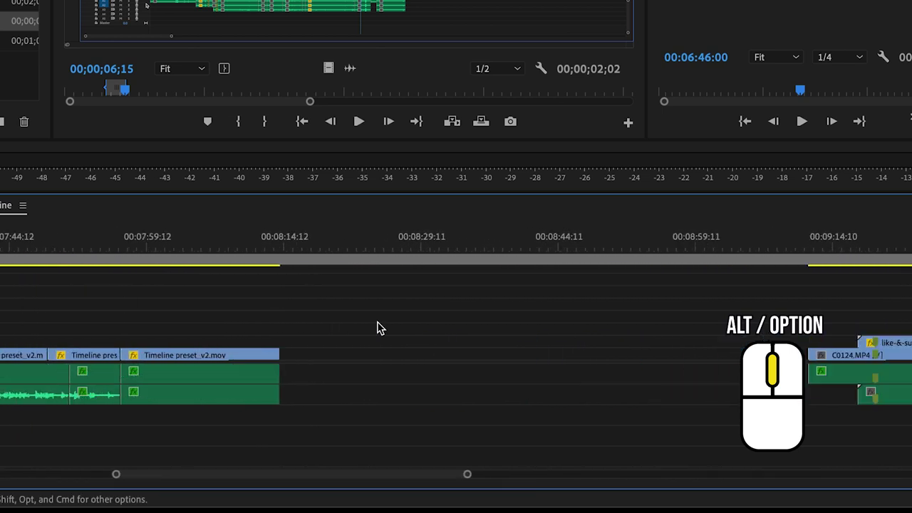
{"action": "scroll", "coordinate": [379, 326], "scroll_direction": "down", "scroll_amount": 8}
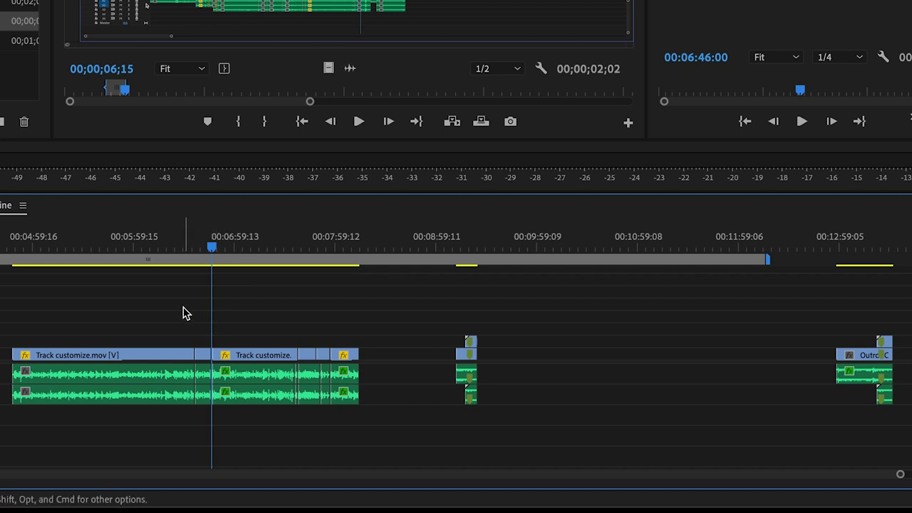
{"action": "scroll", "coordinate": [181, 315], "scroll_direction": "up", "scroll_amount": 6}
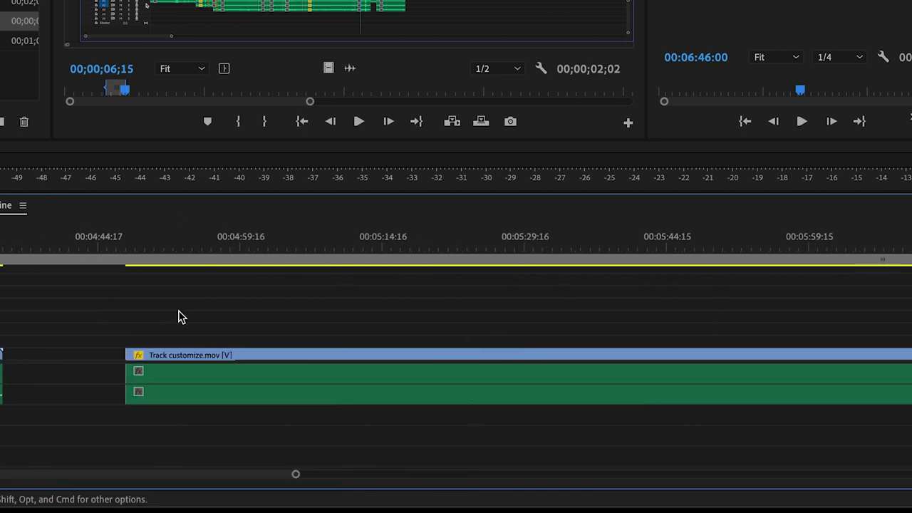
{"action": "scroll", "coordinate": [180, 317], "scroll_direction": "down", "scroll_amount": 5}
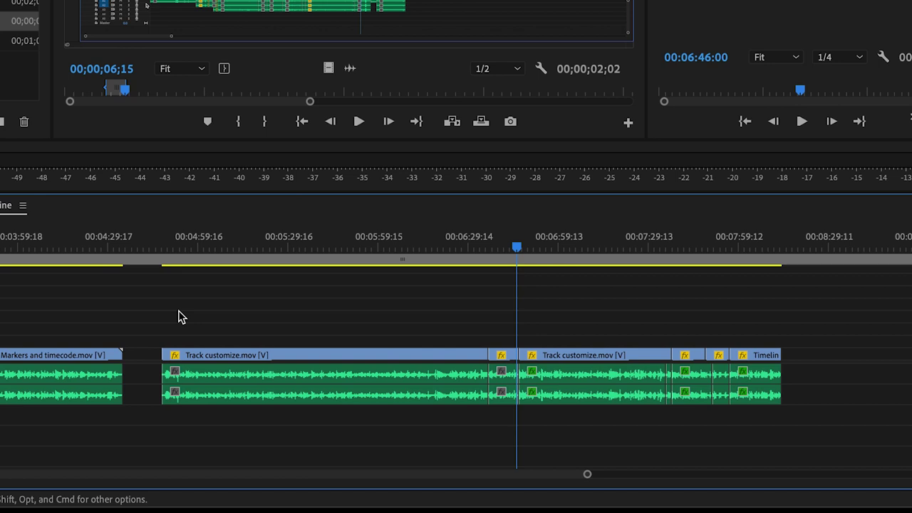
{"action": "scroll", "coordinate": [181, 317], "scroll_direction": "down", "scroll_amount": 2}
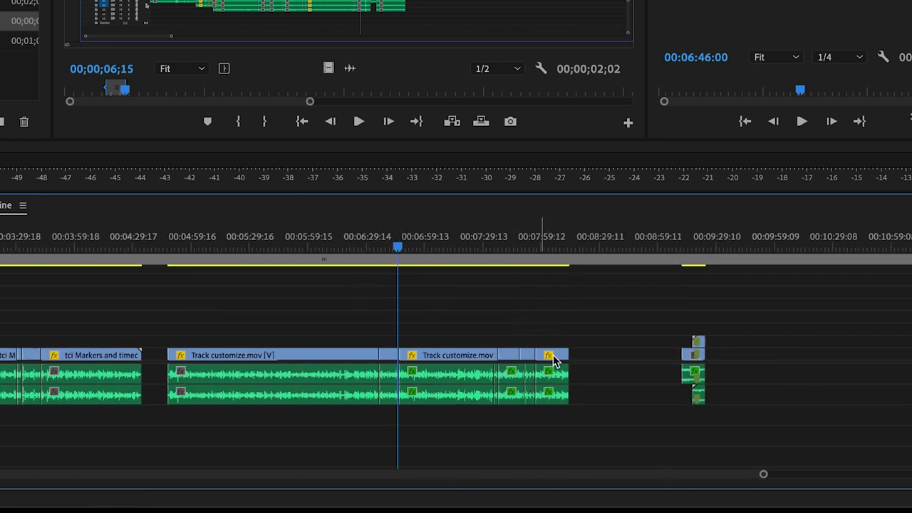
{"action": "scroll", "coordinate": [549, 356], "scroll_direction": "down", "scroll_amount": 2}
{"action": "scroll", "coordinate": [331, 356], "scroll_direction": "up", "scroll_amount": 5}
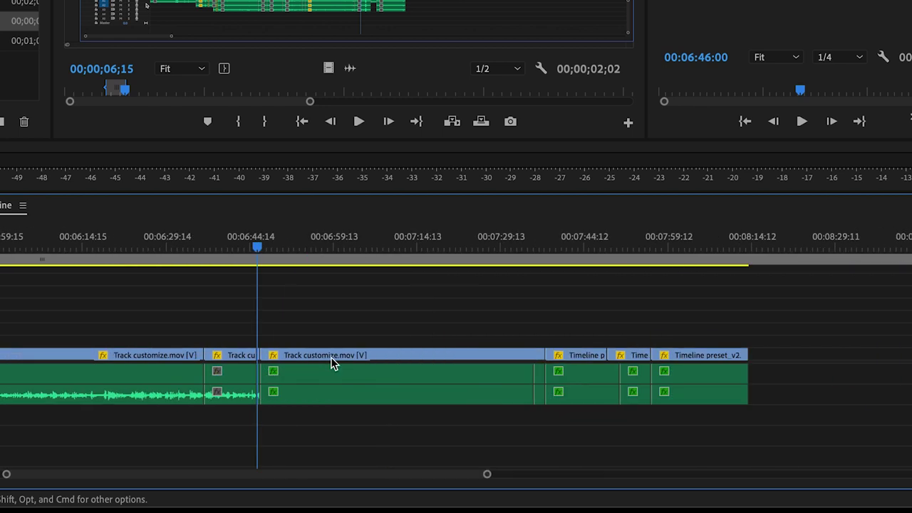
{"action": "scroll", "coordinate": [286, 358], "scroll_direction": "up", "scroll_amount": 6}
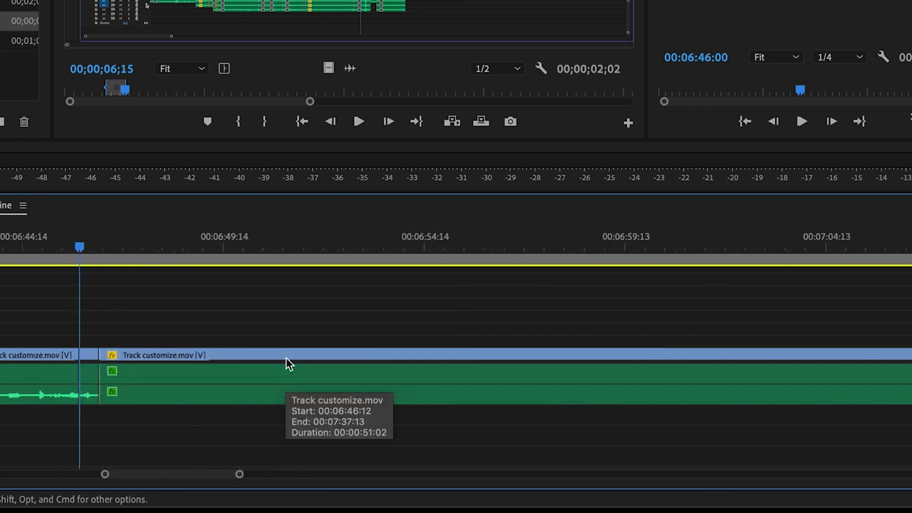
{"action": "scroll", "coordinate": [286, 358], "scroll_direction": "down", "scroll_amount": 6}
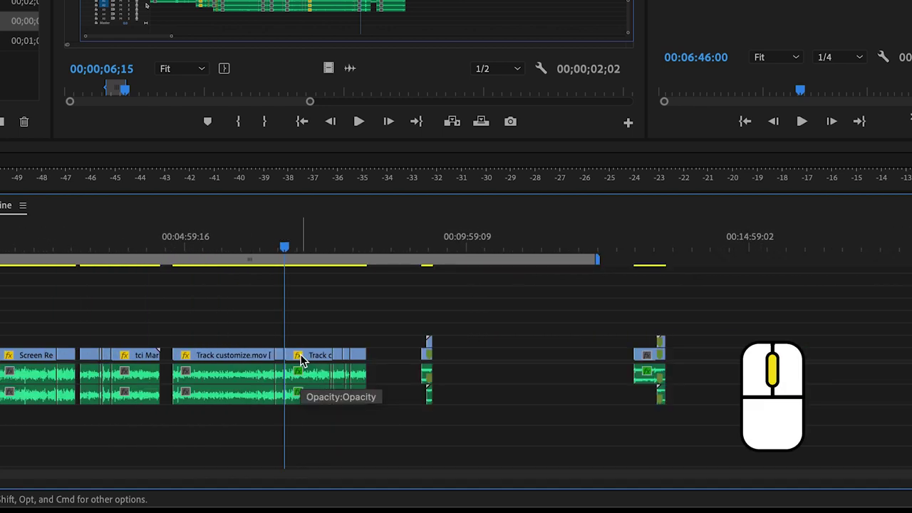
- Ctrl+scroll over the tracks to collapse and expand them, leaving audio tracks shorter
{"action": "scroll", "coordinate": [300, 358], "scroll_direction": "down", "scroll_amount": 2, "text": "ctrl"}
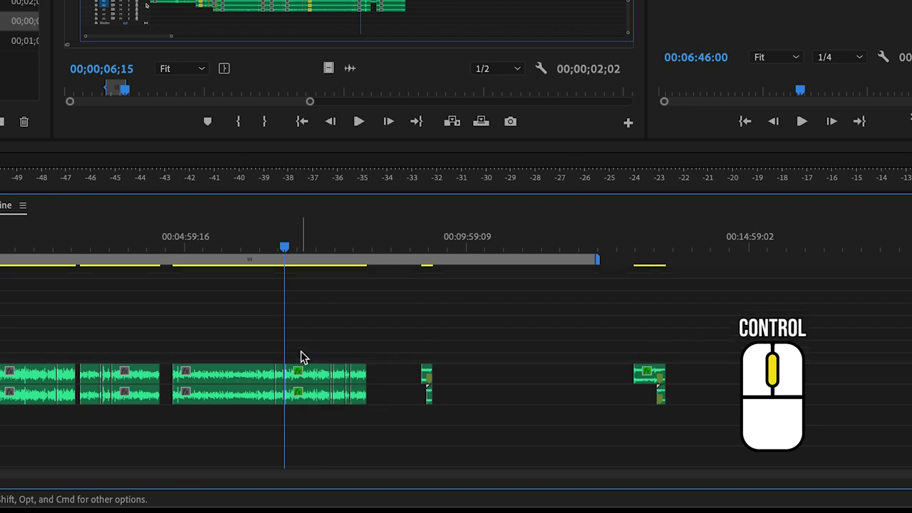
{"action": "scroll", "coordinate": [300, 357], "scroll_direction": "up", "scroll_amount": 2, "text": "ctrl"}
{"action": "scroll", "coordinate": [307, 378], "scroll_direction": "down", "scroll_amount": 1, "text": "ctrl"}
{"action": "scroll", "coordinate": [306, 377], "scroll_direction": "up", "scroll_amount": 1, "text": "ctrl"}
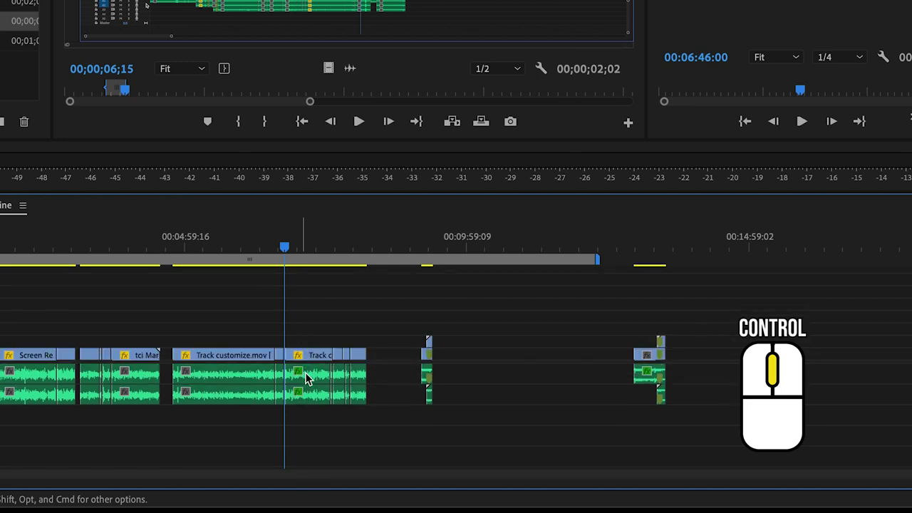
{"action": "scroll", "coordinate": [305, 378], "scroll_direction": "down", "scroll_amount": 1, "text": "ctrl"}
{"action": "scroll", "coordinate": [306, 378], "scroll_direction": "up", "scroll_amount": 1, "text": "ctrl"}
{"action": "scroll", "coordinate": [305, 374], "scroll_direction": "down", "scroll_amount": 1, "text": "ctrl"}
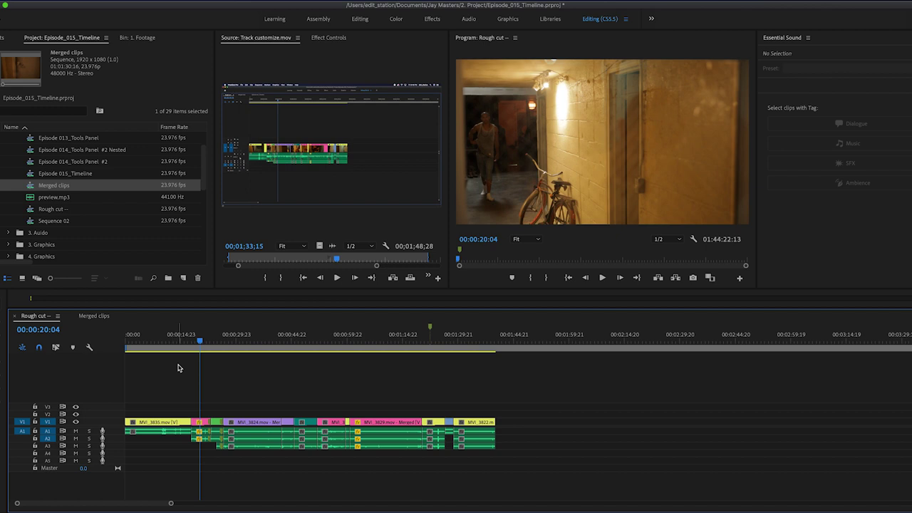
- Dock the Merged clips sequence as a separate timeline panel above Rough cut
{"action": "left_click_drag", "start_coordinate": [211, 349], "coordinate": [250, 350]}
{"action": "left_click", "coordinate": [104, 320]}
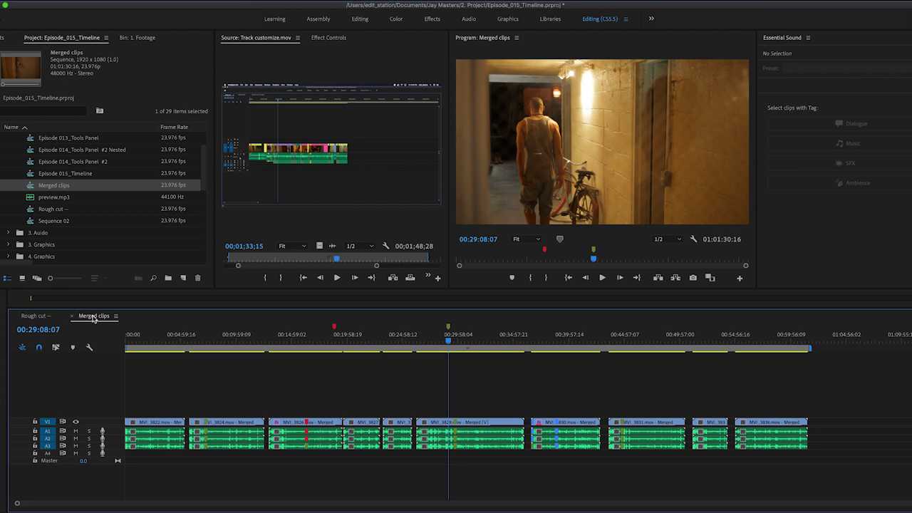
{"action": "left_click", "coordinate": [92, 318]}
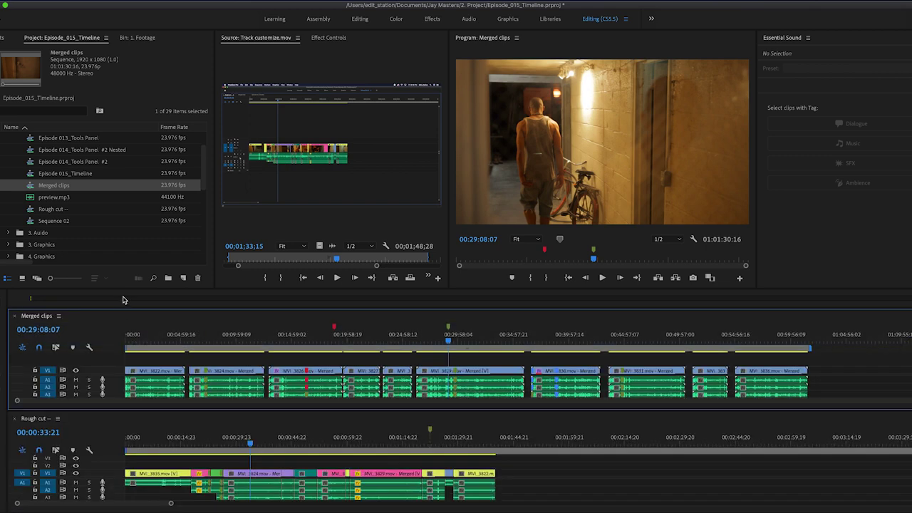
{"action": "left_click_drag", "start_coordinate": [121, 312], "coordinate": [122, 236]}
- Make the Merged clips timeline panel taller and move its playhead to 00:22:01:11
{"action": "left_click", "coordinate": [118, 305]}
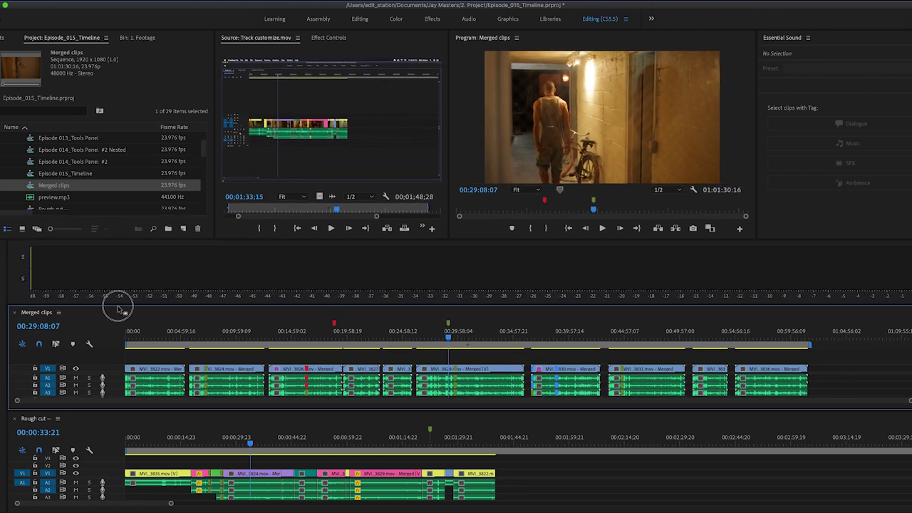
{"action": "left_click_drag", "start_coordinate": [118, 305], "coordinate": [118, 272]}
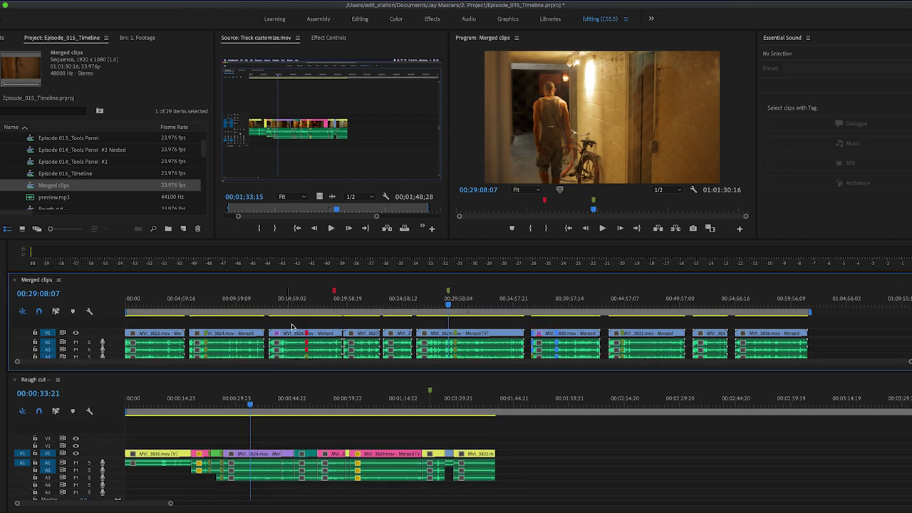
{"action": "left_click", "coordinate": [300, 303]}
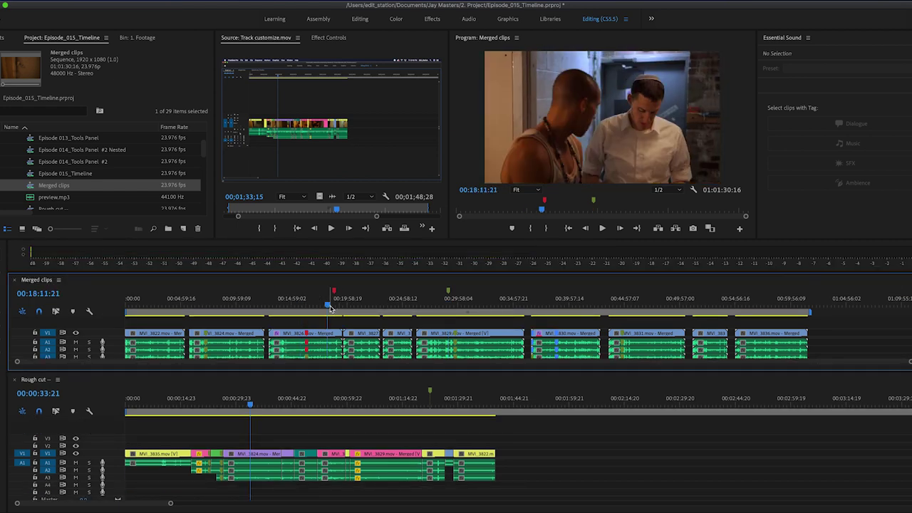
{"action": "left_click", "coordinate": [370, 305]}
- Switch the Program monitor between Rough cut and Merged clips, ending Merged clips at 00:32:02:03
{"action": "left_click_drag", "start_coordinate": [322, 412], "coordinate": [460, 414]}
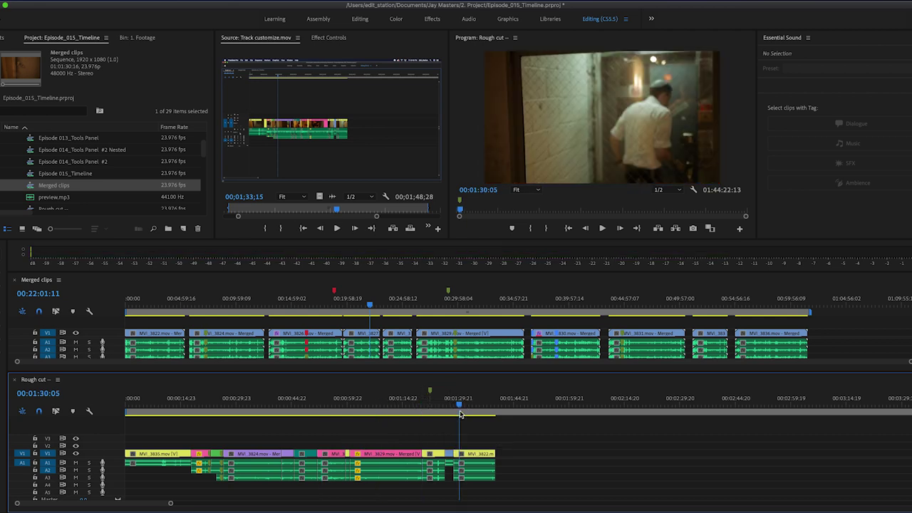
{"action": "left_click", "coordinate": [475, 339]}
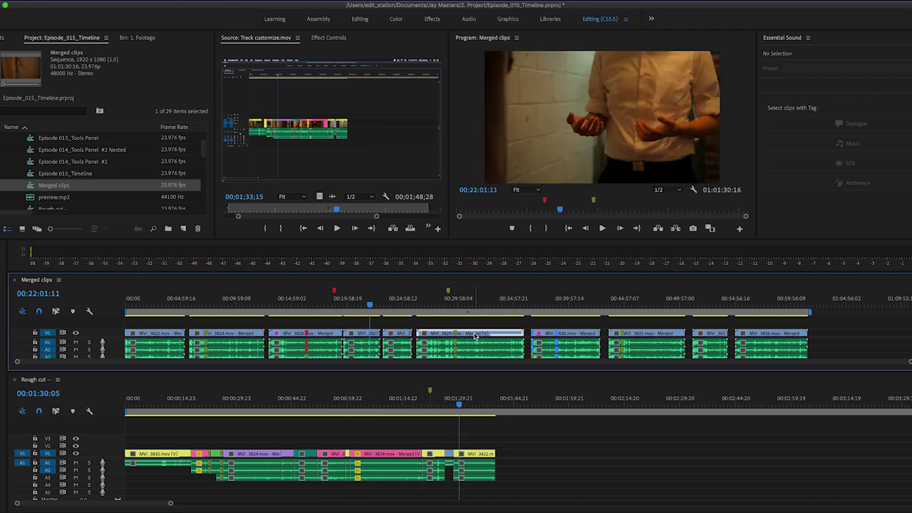
{"action": "left_click", "coordinate": [475, 306]}
{"action": "left_click", "coordinate": [473, 414]}
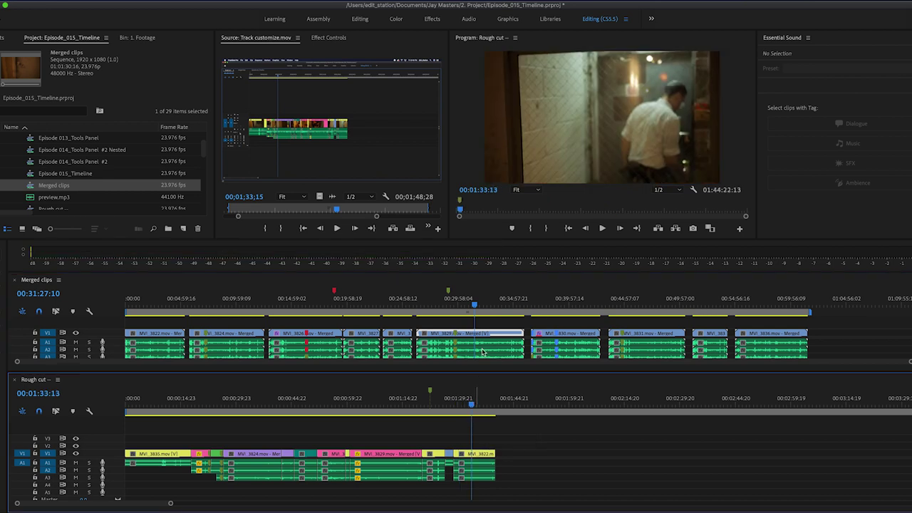
{"action": "left_click", "coordinate": [483, 332]}
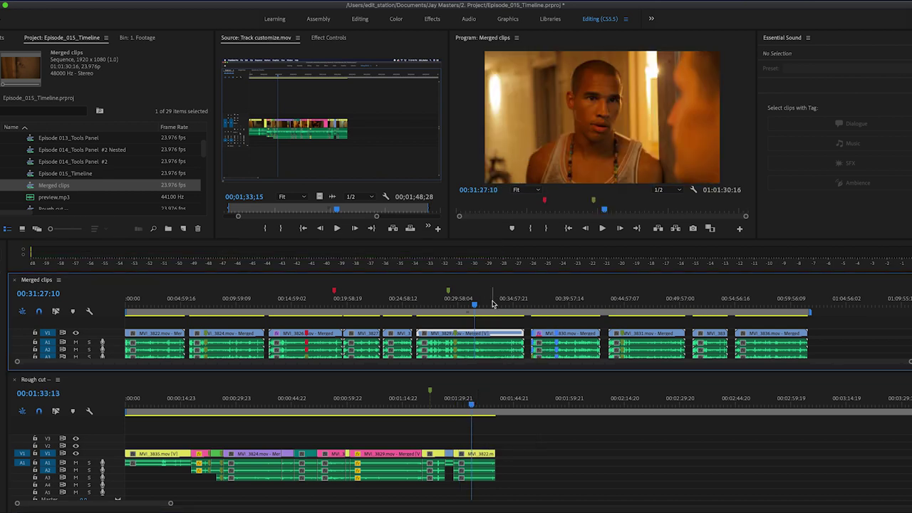
{"action": "left_click", "coordinate": [474, 435]}
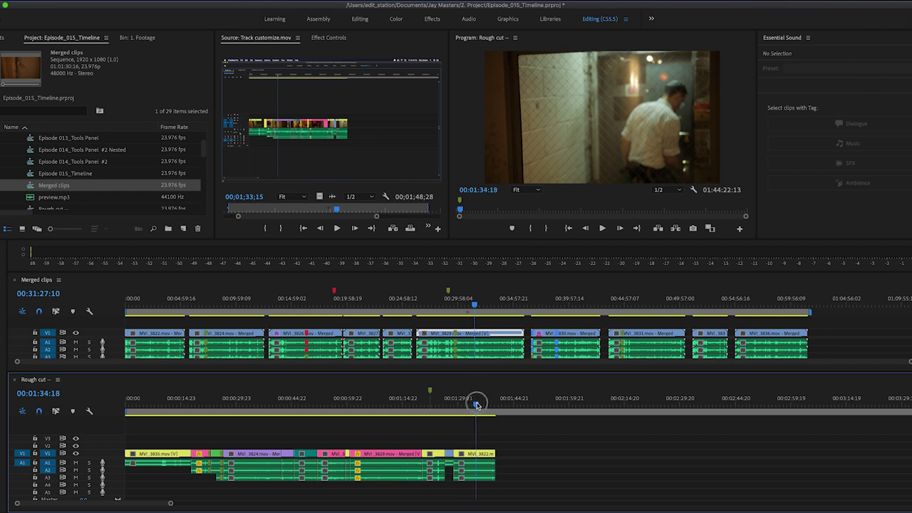
{"action": "left_click", "coordinate": [481, 303]}
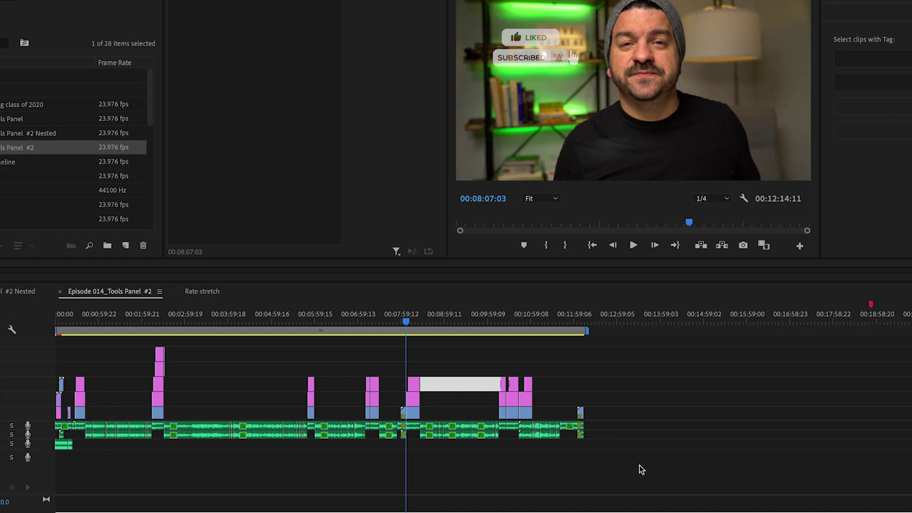
- Set the playhead to 00:07:20:18 and zoom in on the Razor Edit Tool_Alpha.png and C0135.MP4 clips
{"action": "scroll", "coordinate": [639, 470], "scroll_direction": "down", "scroll_amount": 2}
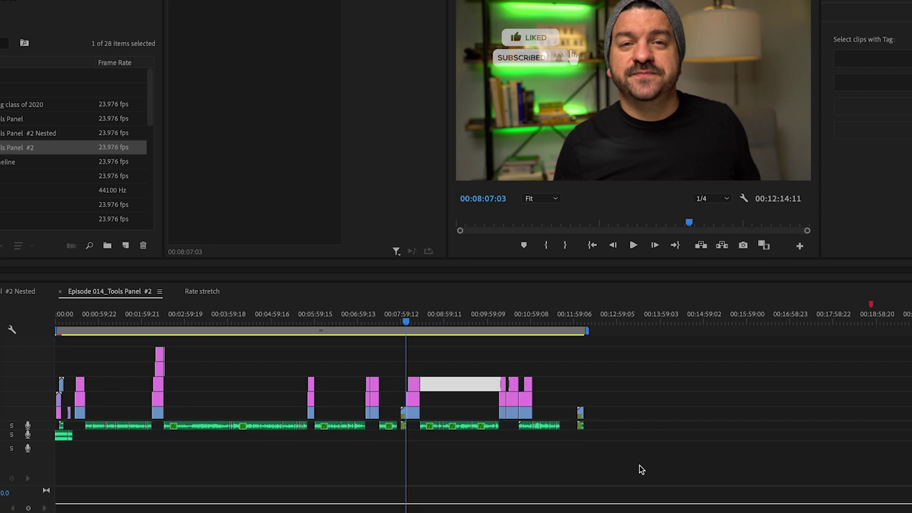
{"action": "scroll", "coordinate": [639, 469], "scroll_direction": "up", "scroll_amount": 2}
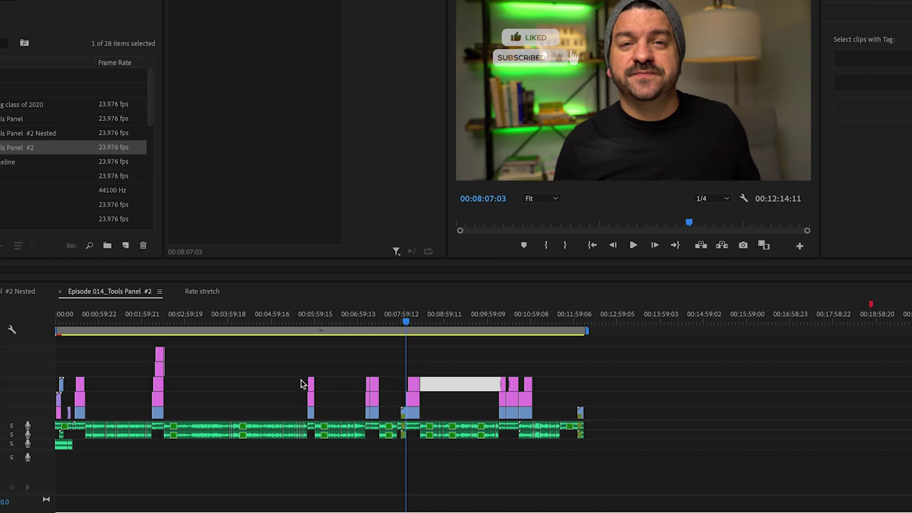
{"action": "scroll", "coordinate": [300, 385], "scroll_direction": "down", "scroll_amount": 1}
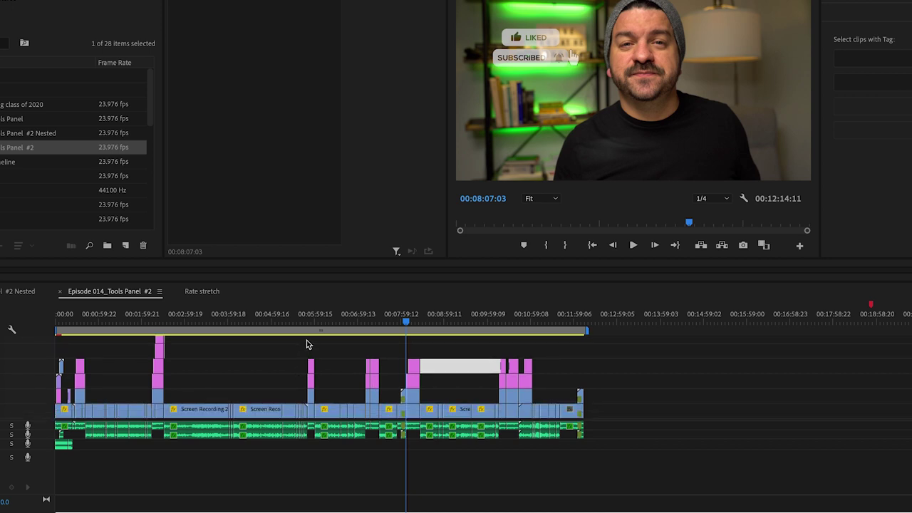
{"action": "left_click", "coordinate": [373, 322]}
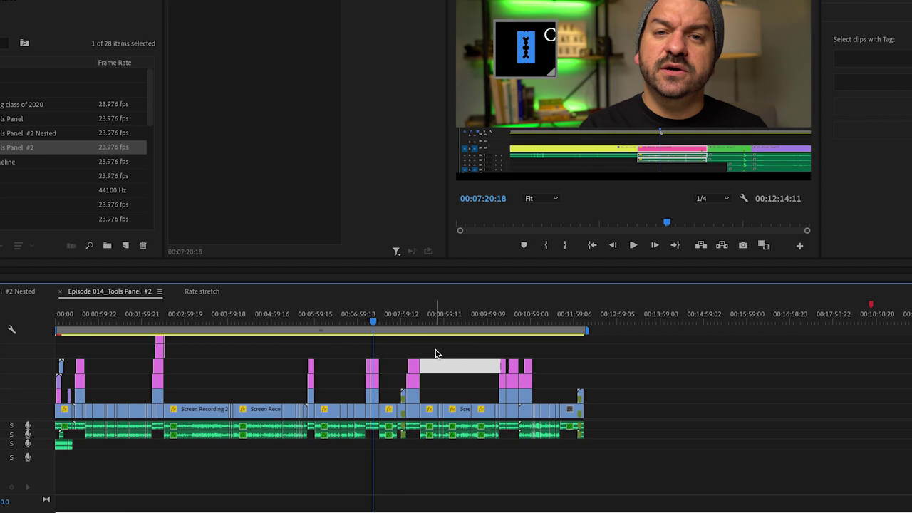
{"action": "key", "text": "equal"}
{"action": "key", "text": "equal"}
{"action": "key", "text": "equal"}
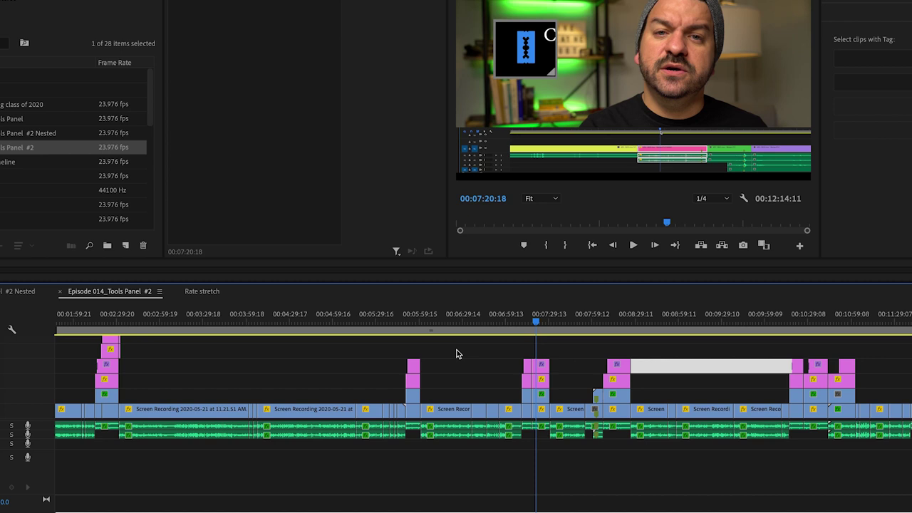
{"action": "key", "text": "equal"}
{"action": "key", "text": "equal"}
{"action": "key", "text": "equal"}
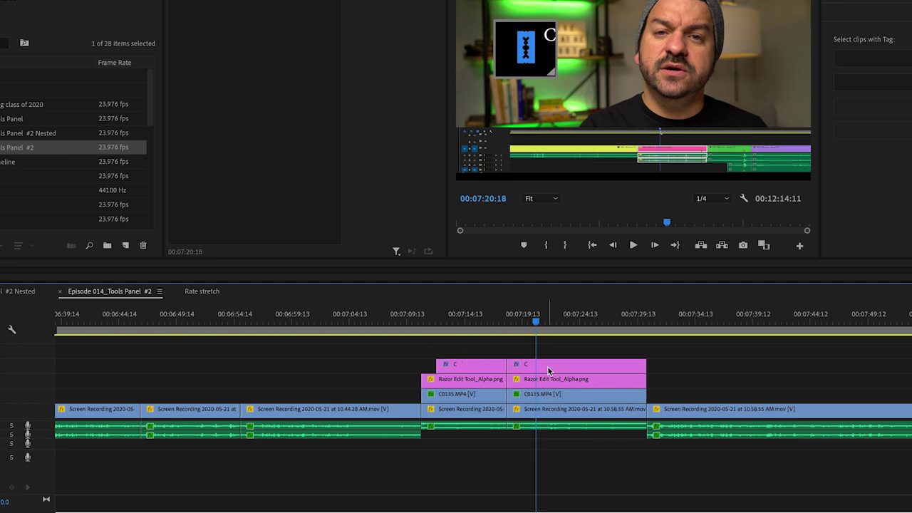
- Nest the stacked clips near 00:07:20 into a sequence named 'Cut tool'
{"action": "key", "text": "minus"}
{"action": "right_click", "coordinate": [569, 396]}
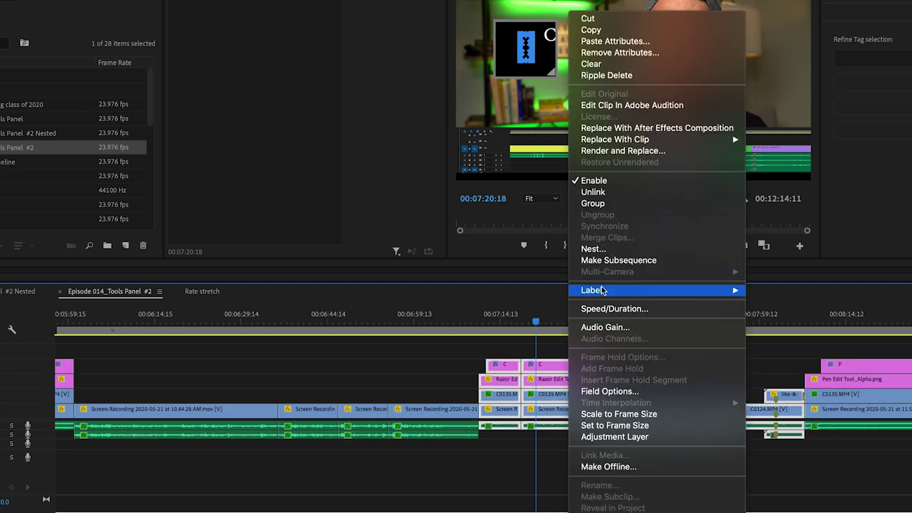
{"action": "left_click", "coordinate": [593, 249]}
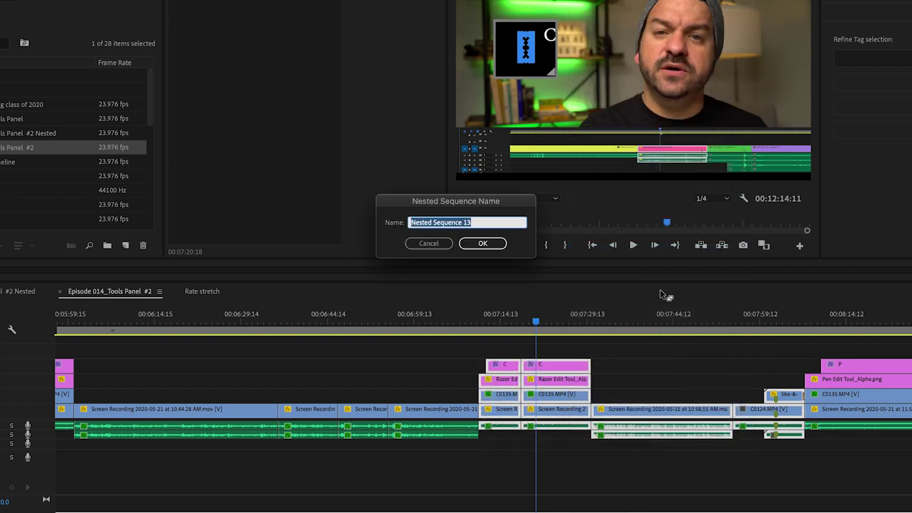
{"action": "type", "text": "Cut tool"}
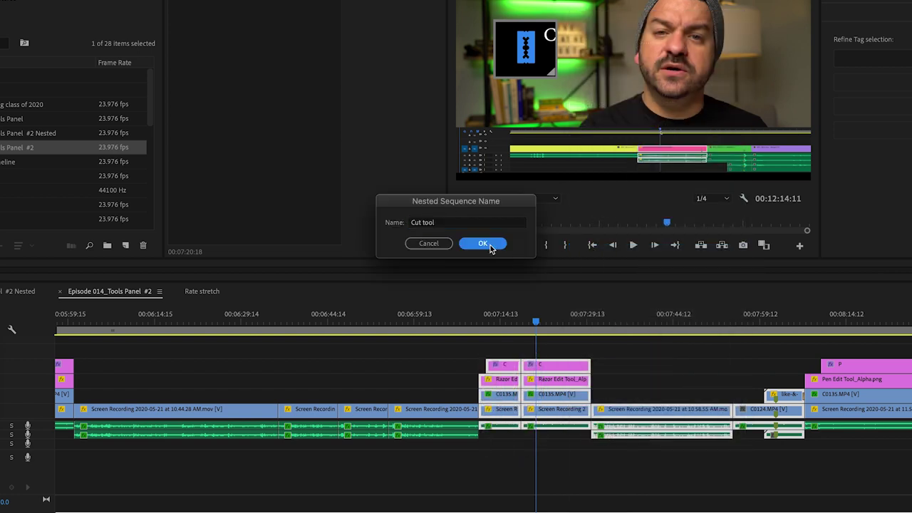
{"action": "left_click", "coordinate": [487, 244]}
{"action": "key", "text": "minus"}
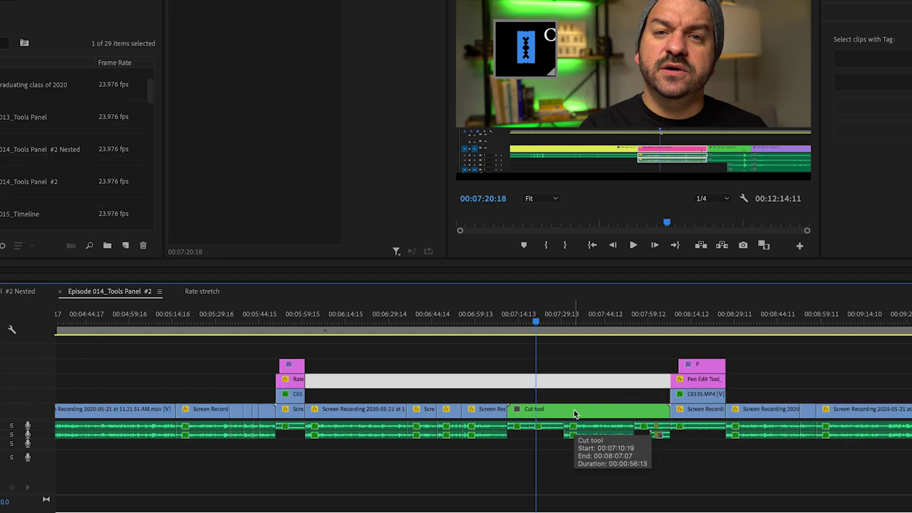
- Open the Cut tool nested sequence, then return to Episode 014_Tools Panel #2
{"action": "double_click", "coordinate": [574, 414]}
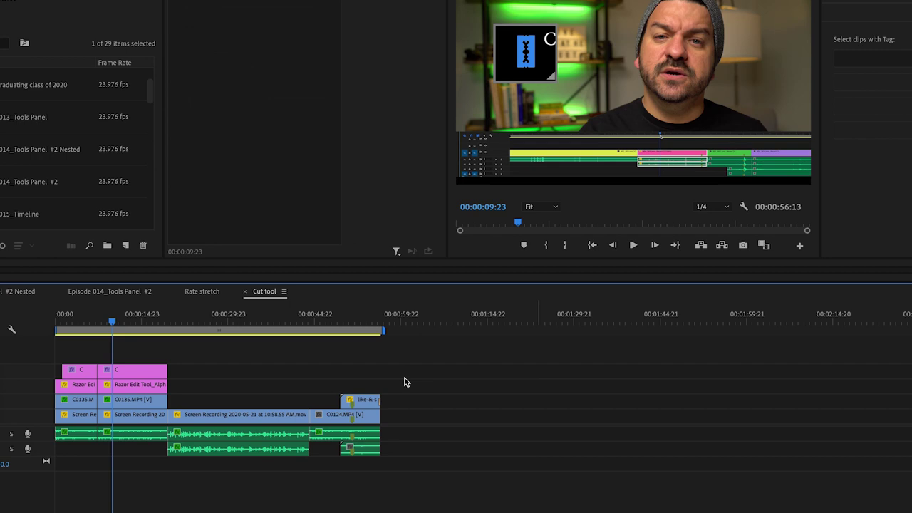
{"action": "key", "text": "minus"}
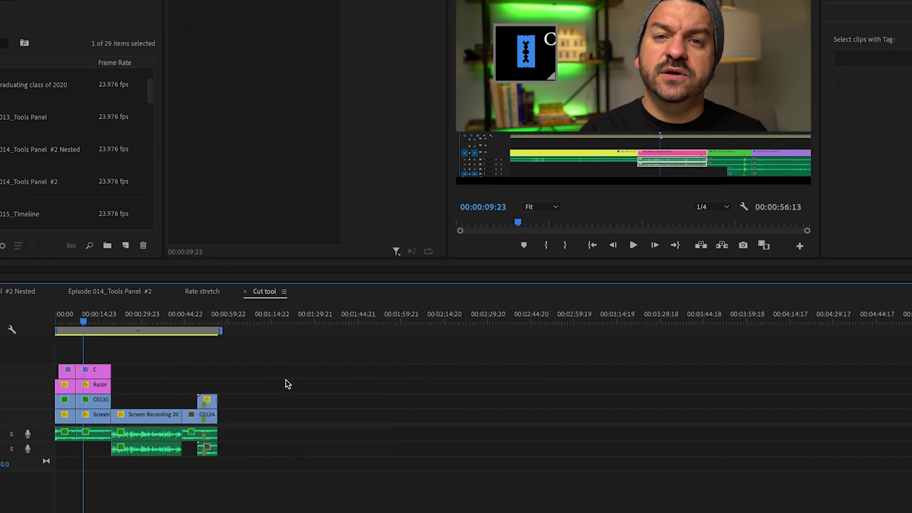
{"action": "key", "text": "equal"}
{"action": "key", "text": "shift+3"}
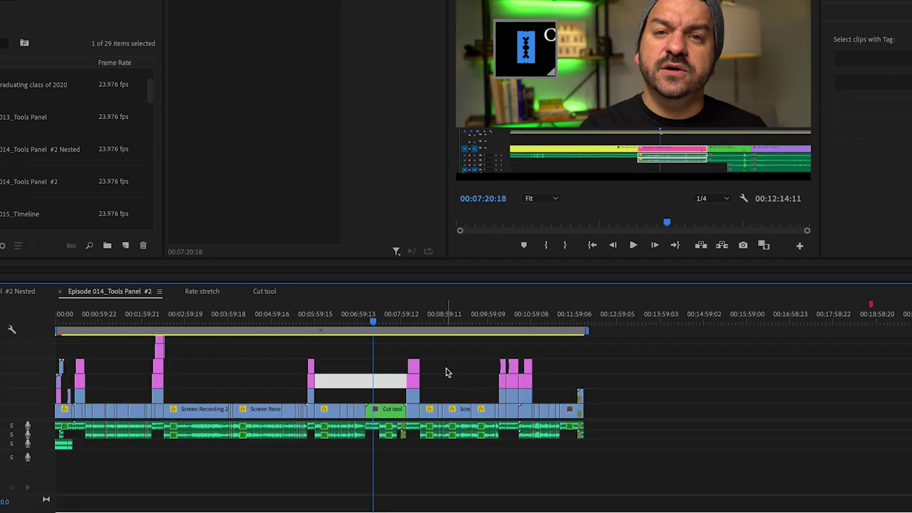